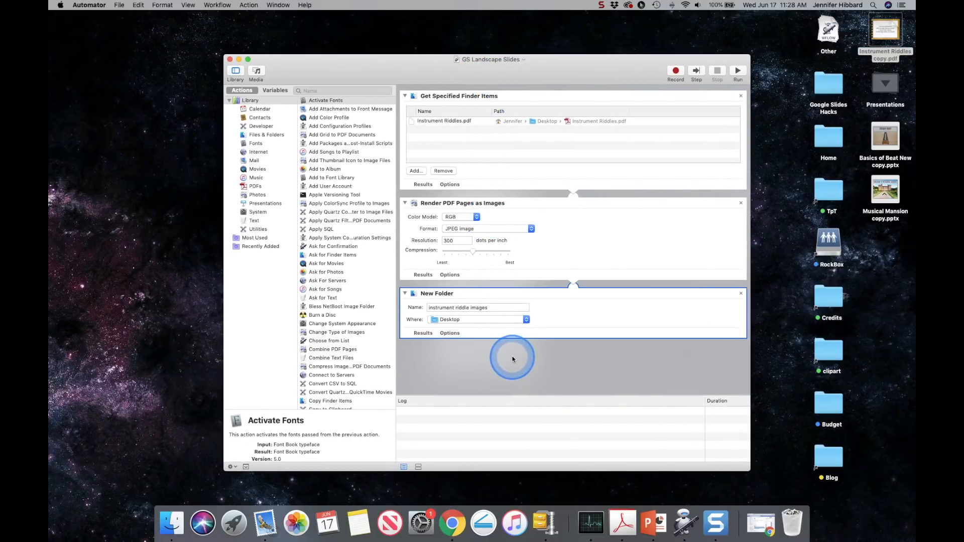
Create a new blank document of the Workflow type
{"action": "left_click_drag", "start_coordinate": [466, 80], "coordinate": [597, 97]}
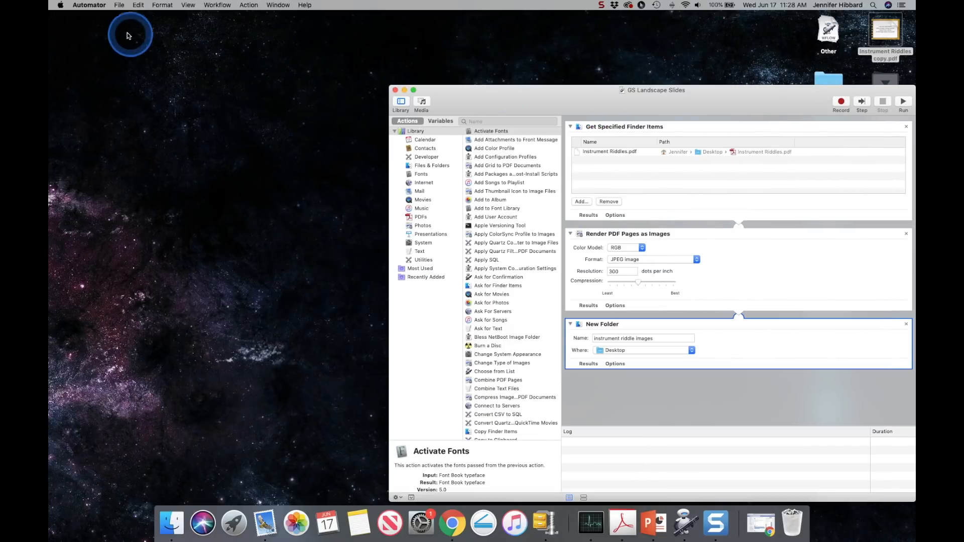
{"action": "left_click", "coordinate": [119, 5]}
{"action": "left_click", "coordinate": [124, 20]}
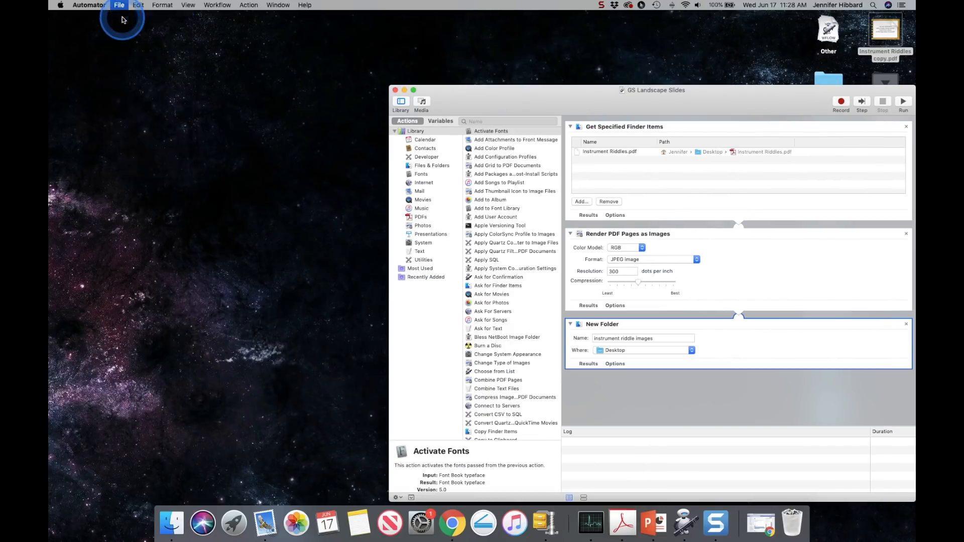
{"action": "left_click", "coordinate": [395, 180]}
{"action": "left_click", "coordinate": [335, 132]}
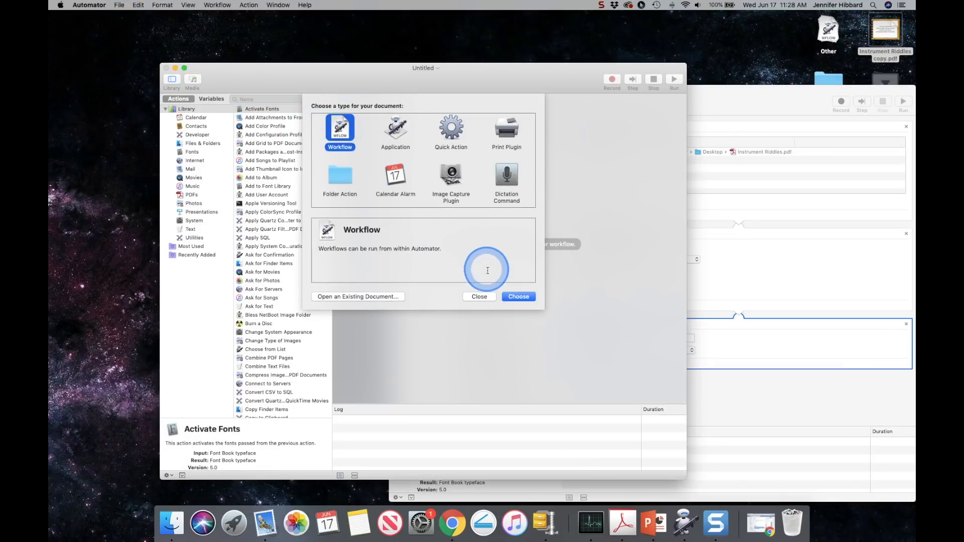
{"action": "left_click", "coordinate": [513, 298]}
Arrange the new untitled workflow window side by side with the GS Landscape Slides window
{"action": "left_click", "coordinate": [502, 101]}
{"action": "left_click_drag", "start_coordinate": [500, 71], "coordinate": [393, 68]}
{"action": "left_click", "coordinate": [635, 113]}
{"action": "left_click_drag", "start_coordinate": [635, 113], "coordinate": [744, 90]}
Search the actions for "get sp" and add Get Specified Finder Items as the workflow's first action
{"action": "left_click", "coordinate": [151, 97]}
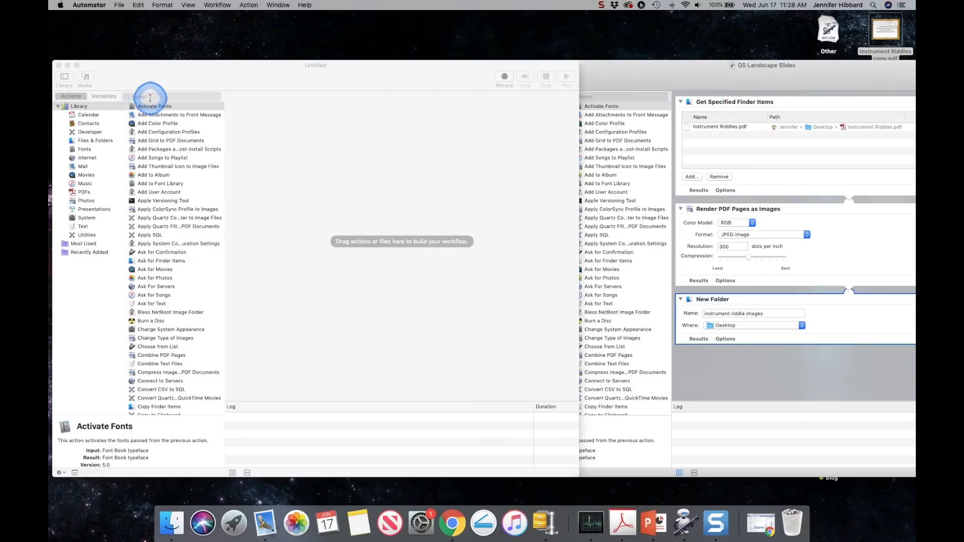
{"action": "type", "text": "get "}
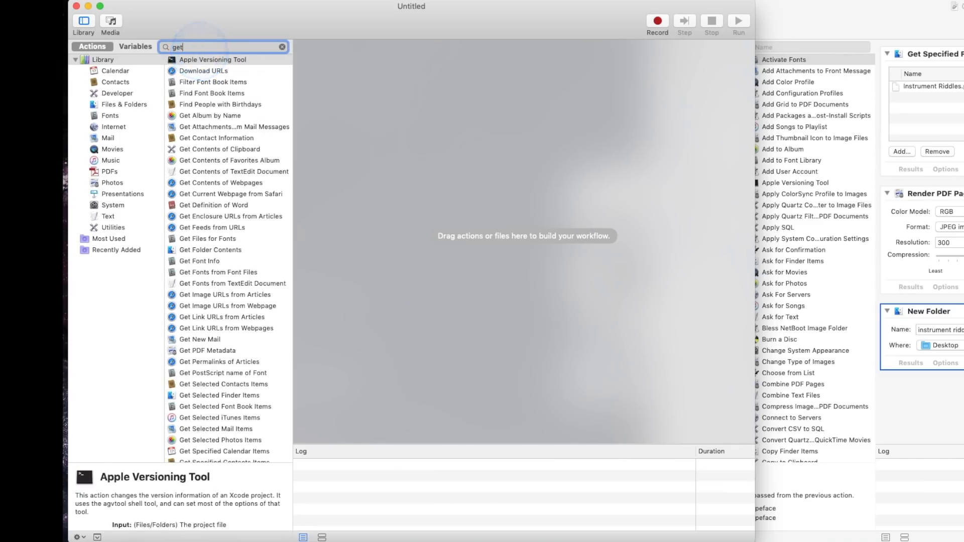
{"action": "type", "text": "sp"}
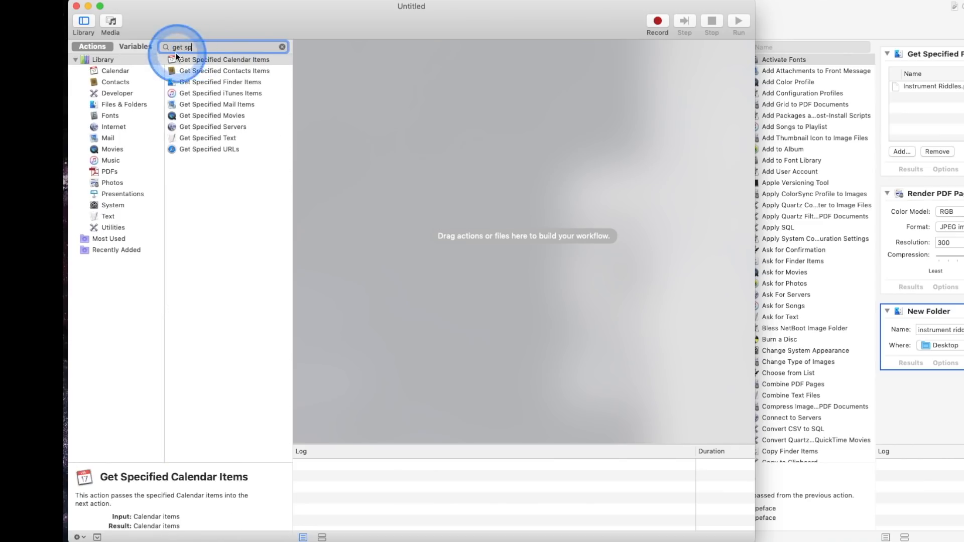
{"action": "left_click", "coordinate": [198, 83]}
{"action": "left_click_drag", "start_coordinate": [214, 82], "coordinate": [459, 105]}
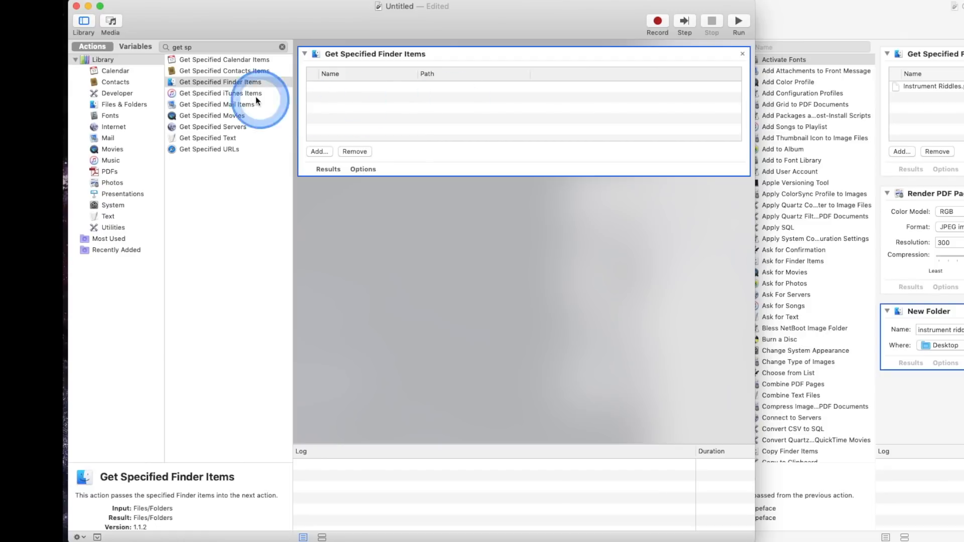
Search the actions for "render" and add Render PDF Pages as Images as the second action
{"action": "left_click", "coordinate": [199, 44]}
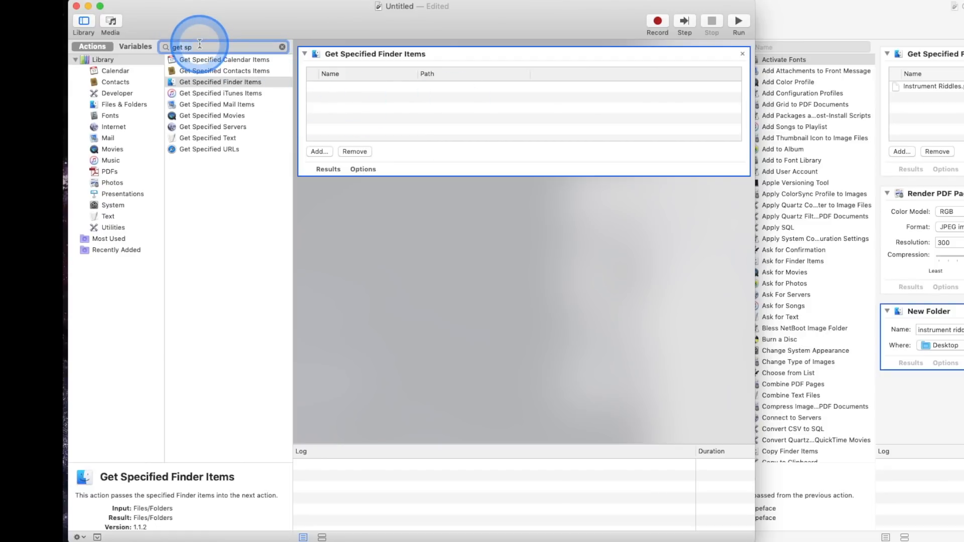
{"action": "key", "text": "super+a"}
{"action": "type", "text": "render"}
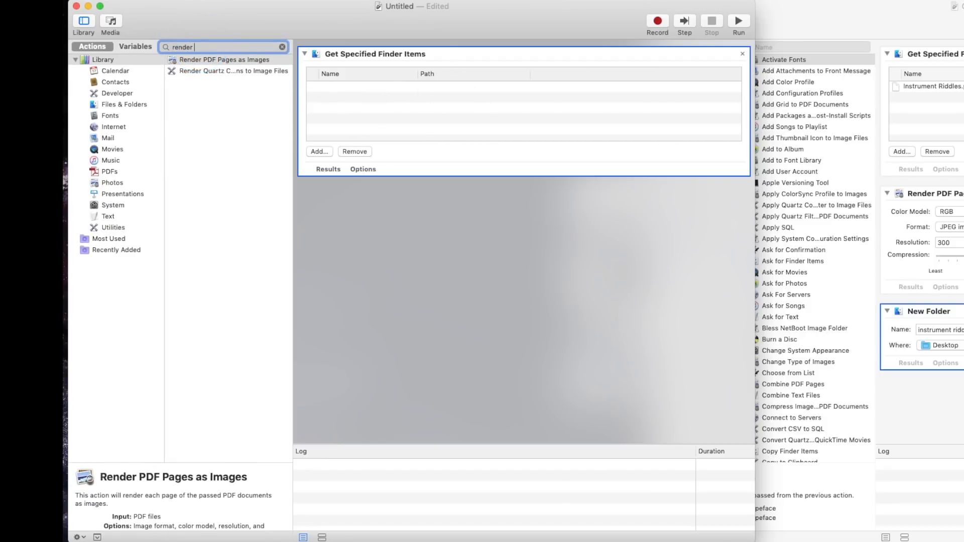
{"action": "left_click_drag", "start_coordinate": [238, 59], "coordinate": [456, 249]}
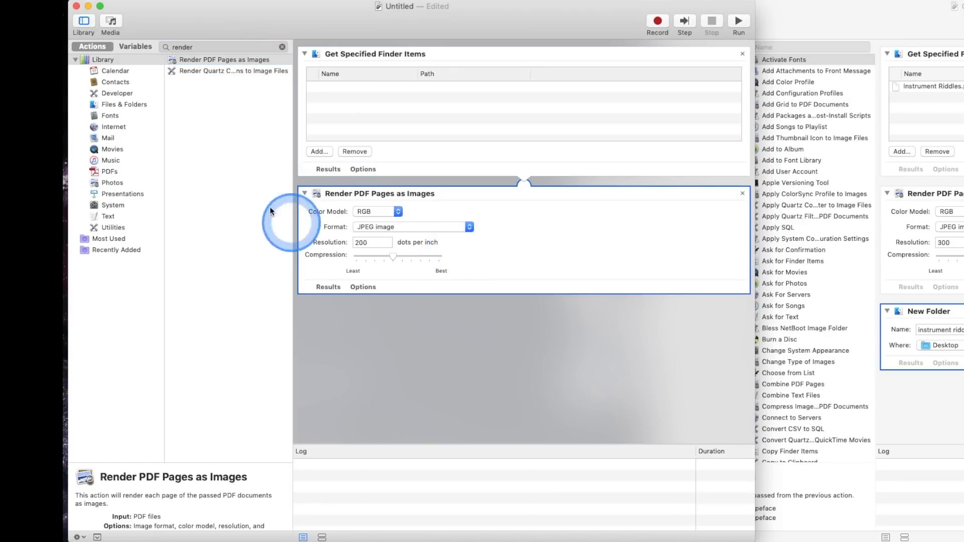
Search the actions for "new fol" and add New Folder as the third action
{"action": "left_click", "coordinate": [203, 47]}
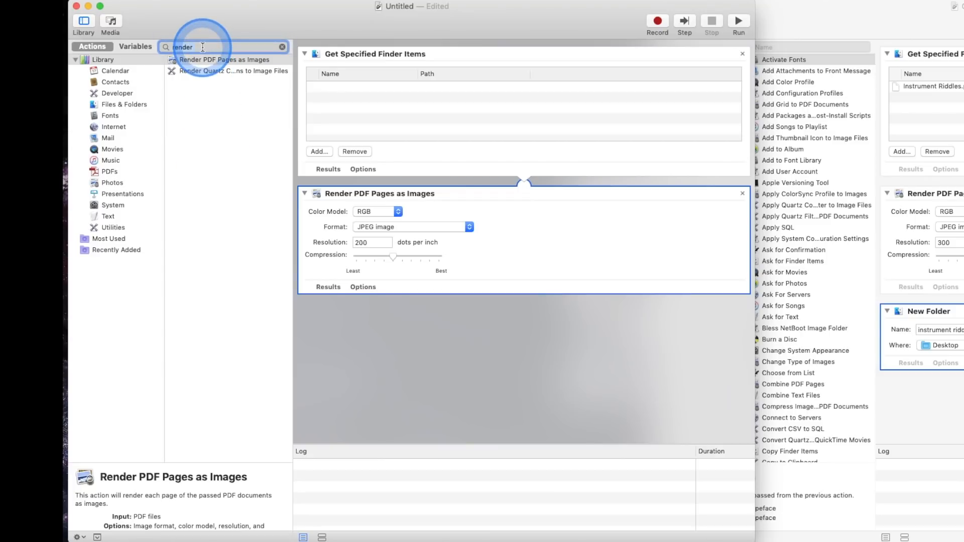
{"action": "key", "text": "super+a"}
{"action": "type", "text": "new fol"}
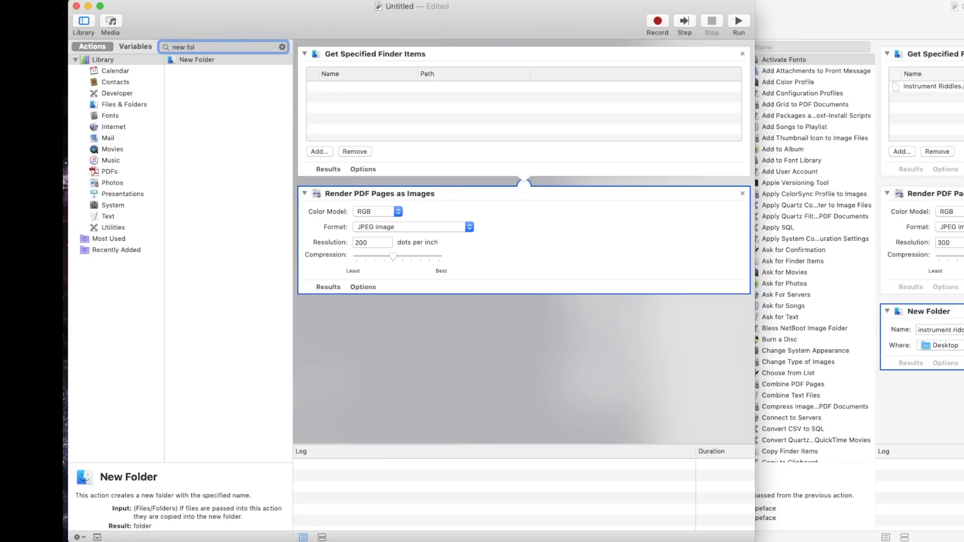
{"action": "left_click", "coordinate": [214, 59]}
{"action": "left_click_drag", "start_coordinate": [231, 64], "coordinate": [375, 393]}
{"action": "left_click_drag", "start_coordinate": [477, 367], "coordinate": [416, 366]}
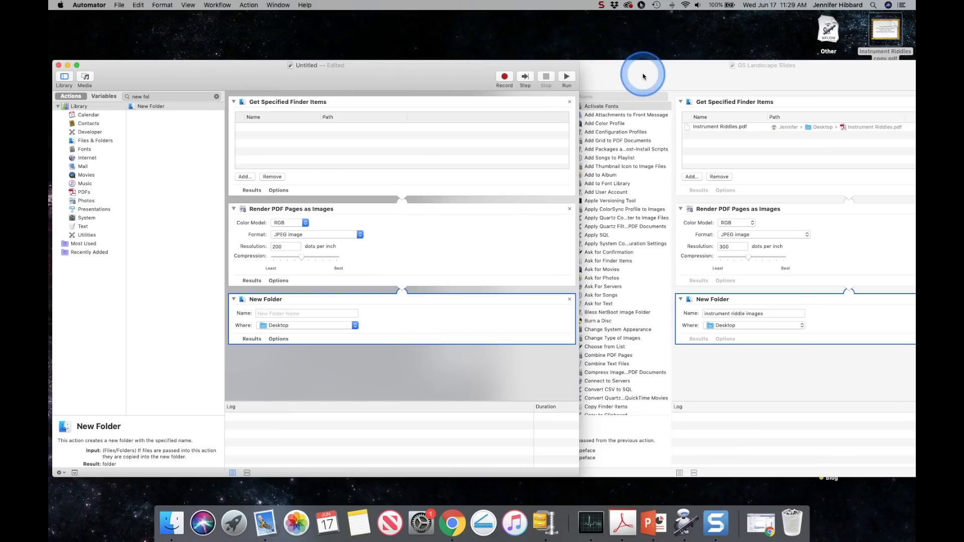
Set the resolution of the Render PDF Pages as Images action to 300 dots per inch
{"action": "left_click", "coordinate": [843, 10]}
{"action": "left_click", "coordinate": [506, 67]}
{"action": "left_click_drag", "start_coordinate": [431, 80], "coordinate": [574, 56]}
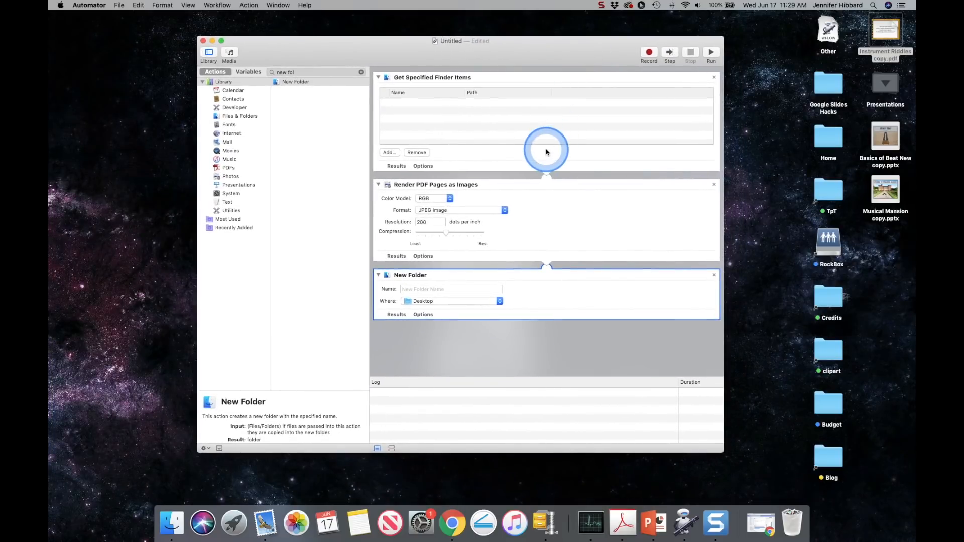
{"action": "left_click", "coordinate": [421, 223]}
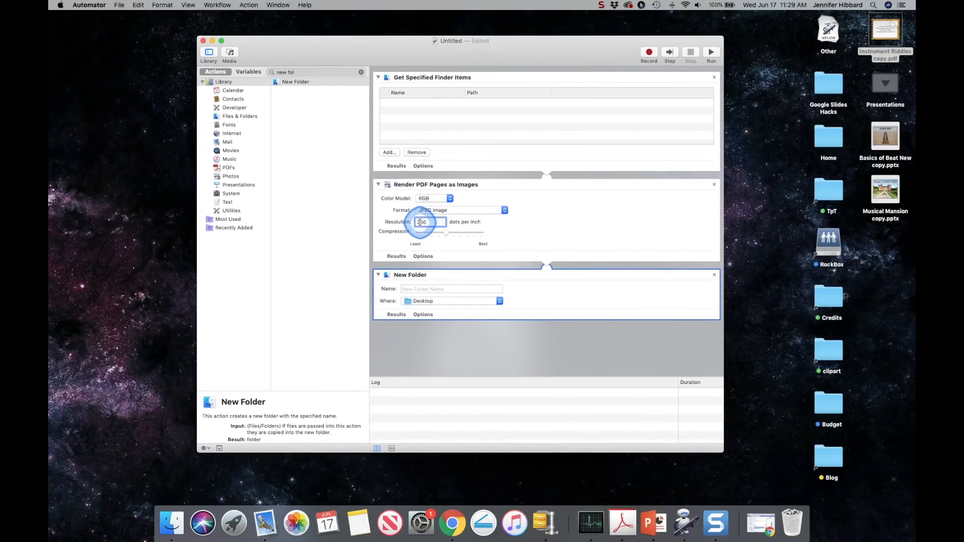
{"action": "type", "text": "3"}
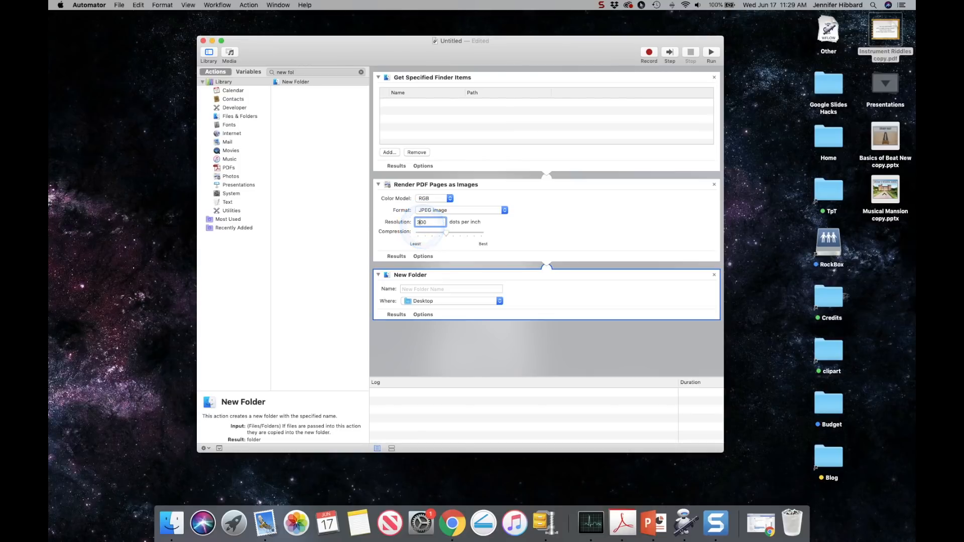
{"action": "left_click", "coordinate": [538, 235]}
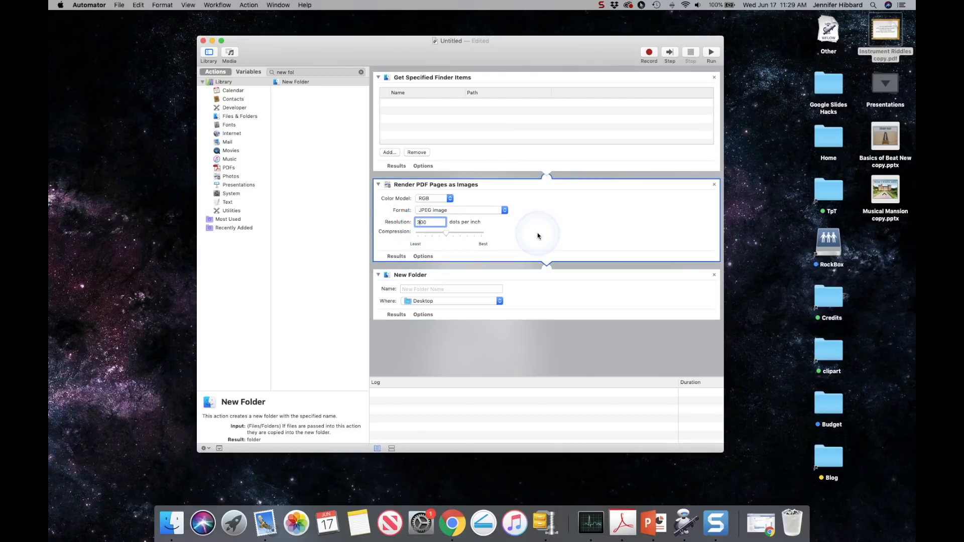
{"action": "left_click", "coordinate": [548, 220]}
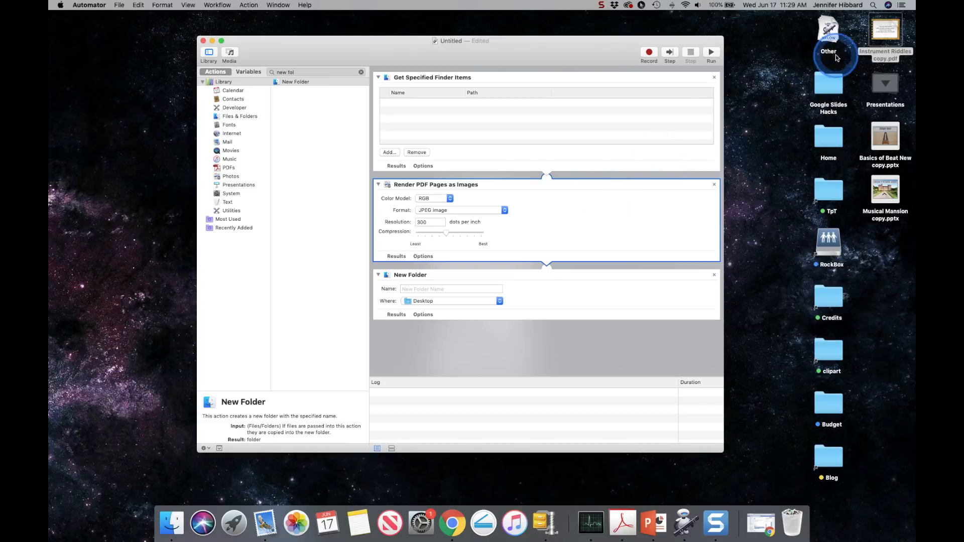
Add Instrument Riddles copy.pdf from the desktop to the specified Finder items and name the new folder "Instrument Riddles Images"
{"action": "left_click_drag", "start_coordinate": [878, 37], "coordinate": [583, 151]}
{"action": "left_click", "coordinate": [457, 288]}
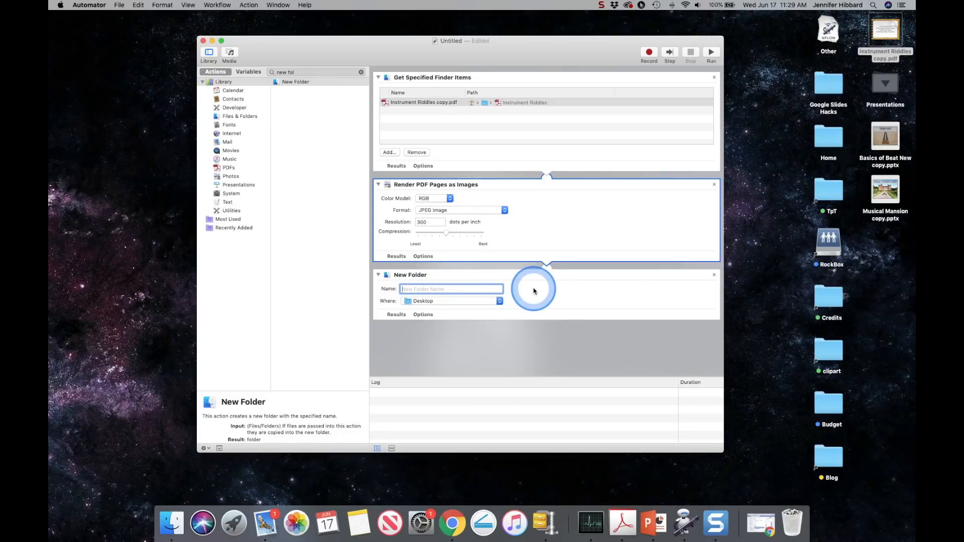
{"action": "type", "text": "Instrument Riddles Images"}
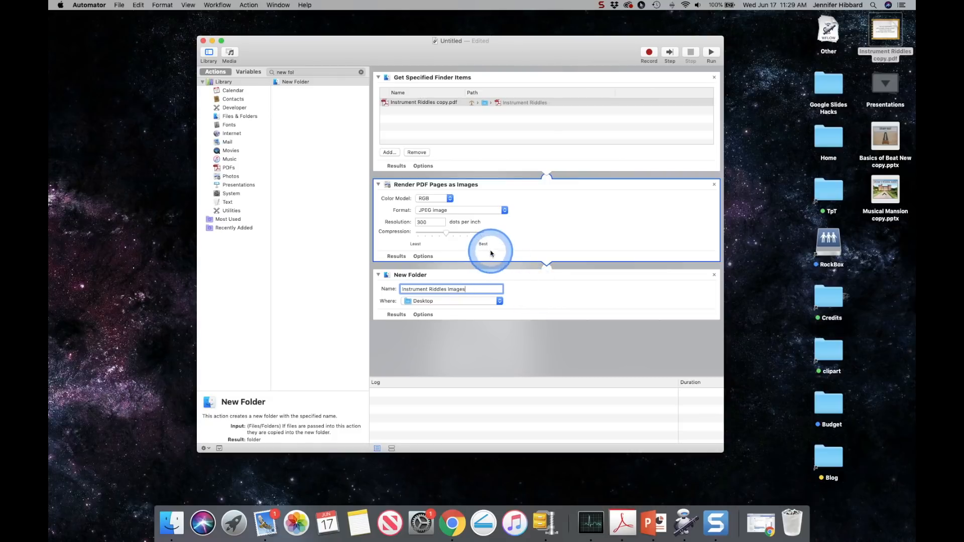
Run the workflow and look through the exported images in the Instrument Riddles Images folder on the desktop
{"action": "left_click", "coordinate": [710, 52]}
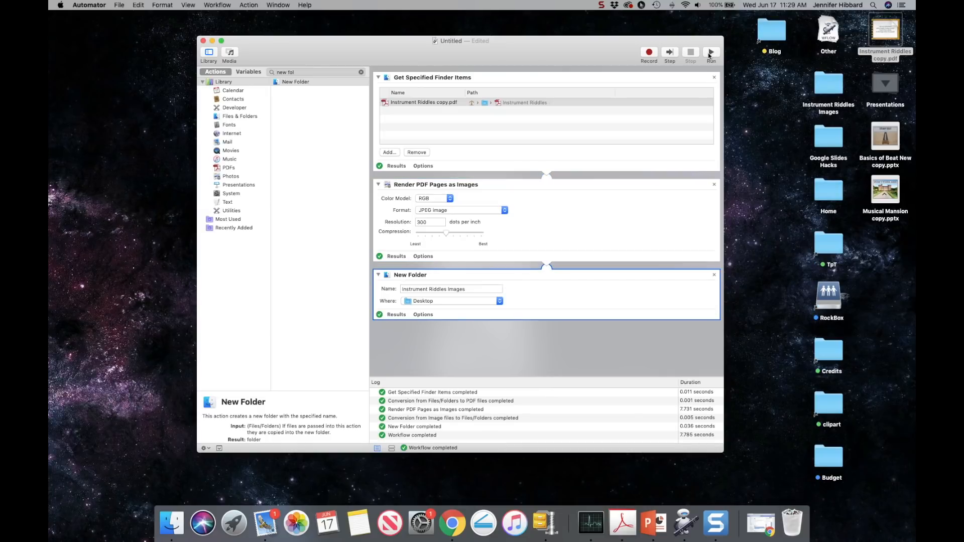
{"action": "double_click", "coordinate": [828, 88]}
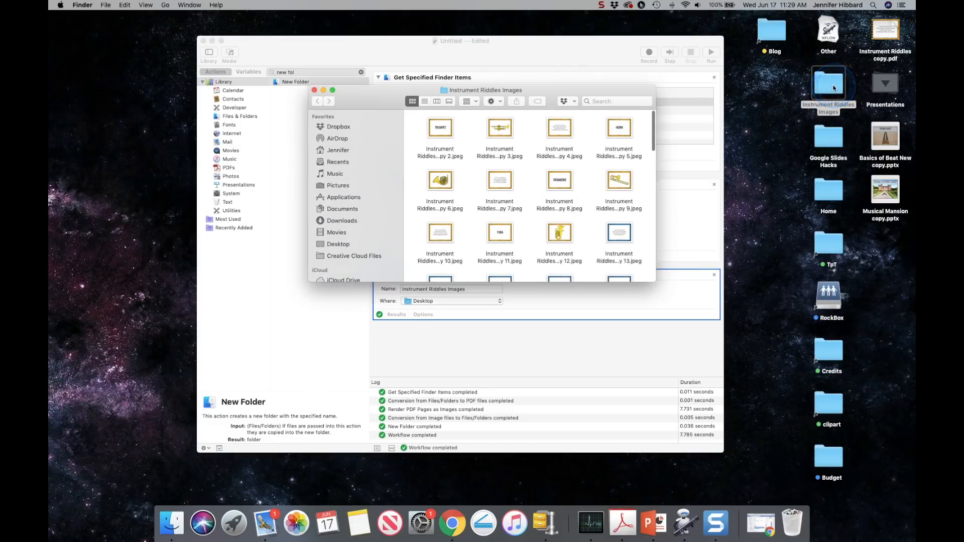
{"action": "scroll", "coordinate": [512, 216], "scroll_direction": "down", "scroll_amount": 5}
{"action": "scroll", "coordinate": [511, 216], "scroll_direction": "down", "scroll_amount": 8}
{"action": "scroll", "coordinate": [511, 216], "scroll_direction": "down", "scroll_amount": 3}
{"action": "left_click_drag", "start_coordinate": [517, 216], "coordinate": [559, 217]}
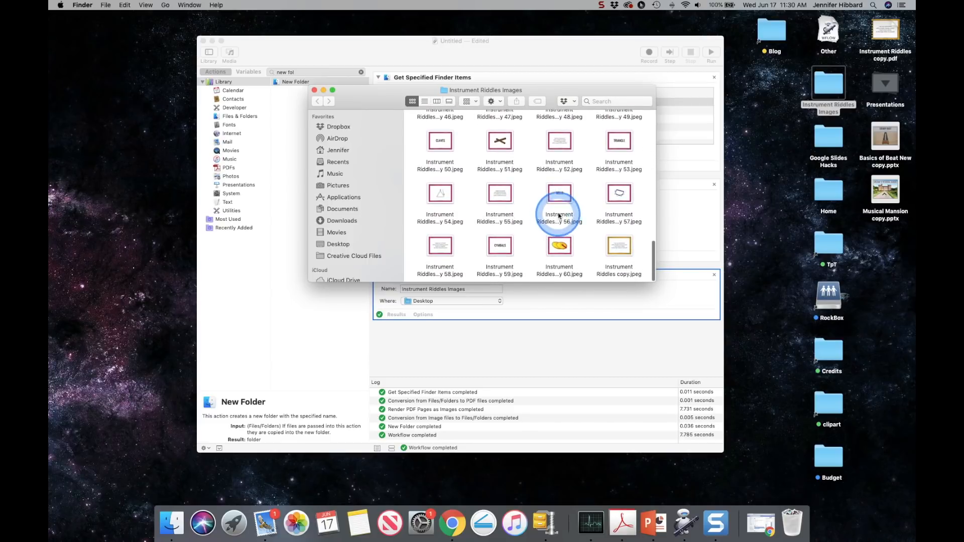
{"action": "left_click", "coordinate": [314, 90]}
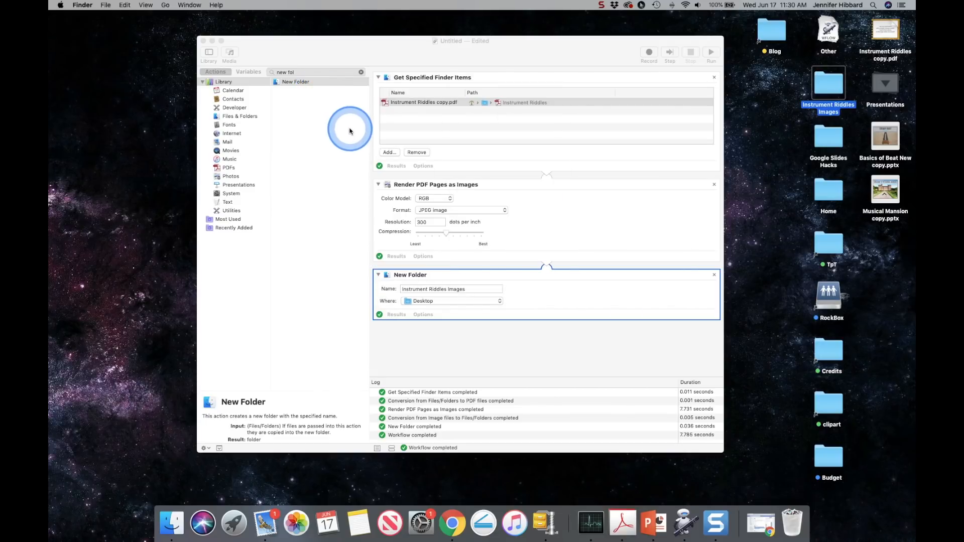
Save the workflow under the name "PDF to Images" on the Desktop
{"action": "left_click", "coordinate": [300, 54]}
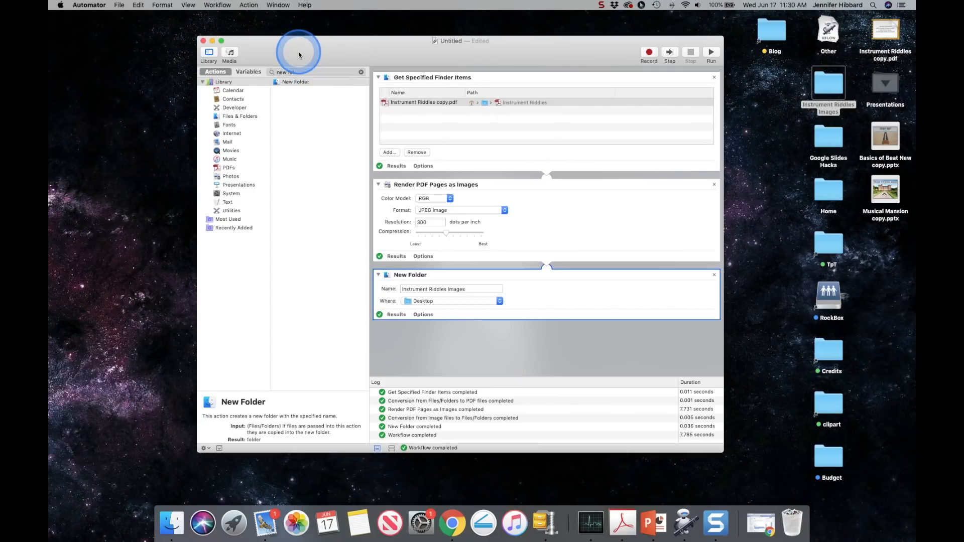
{"action": "left_click", "coordinate": [448, 43]}
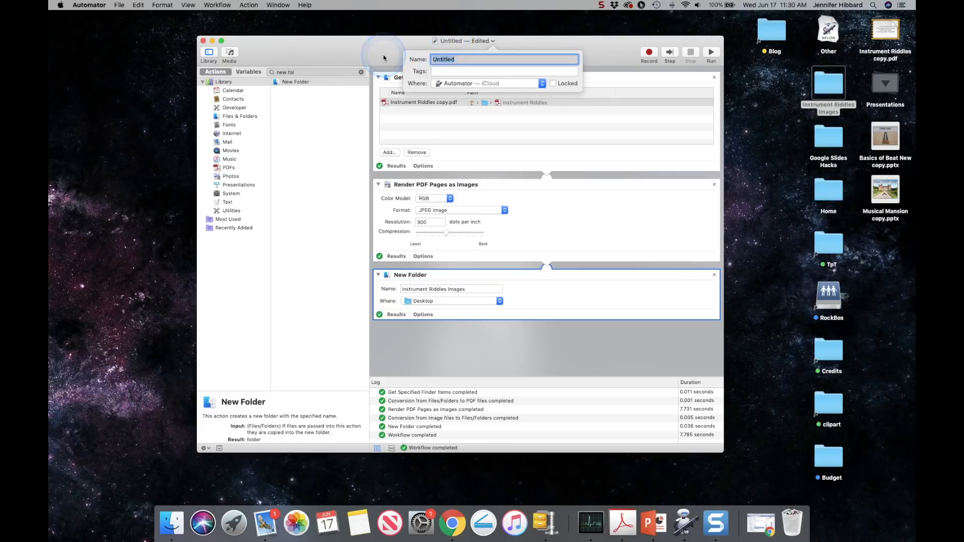
{"action": "type", "text": "PDF"}
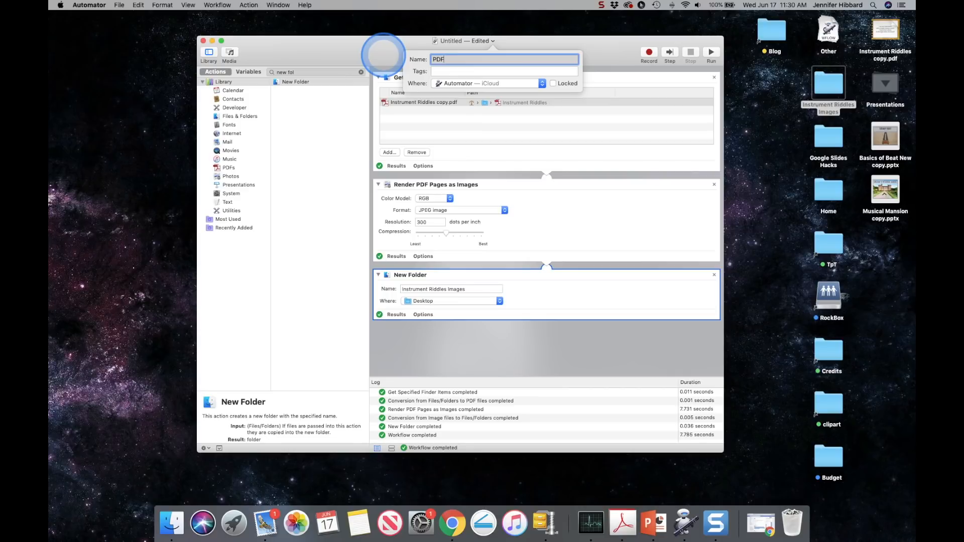
{"action": "type", "text": " to Images"}
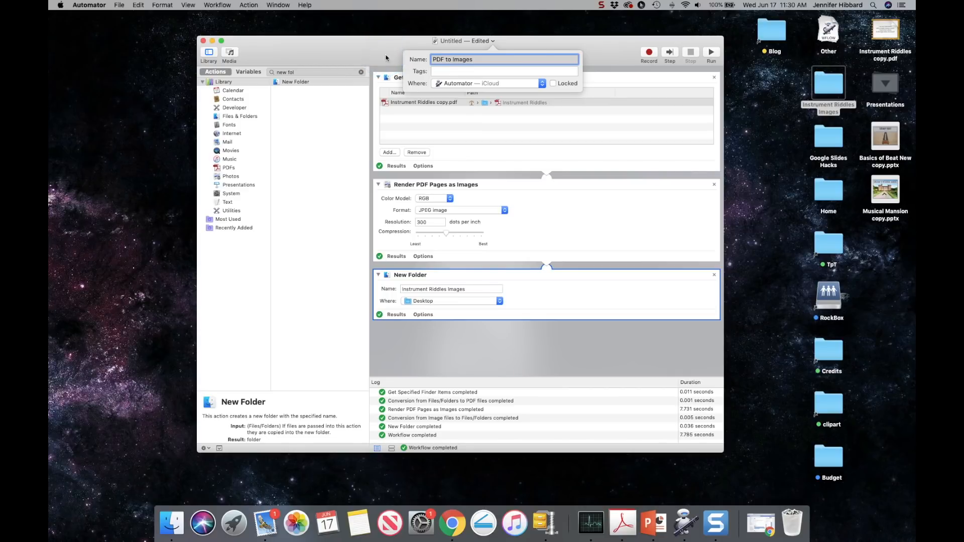
{"action": "left_click", "coordinate": [542, 83]}
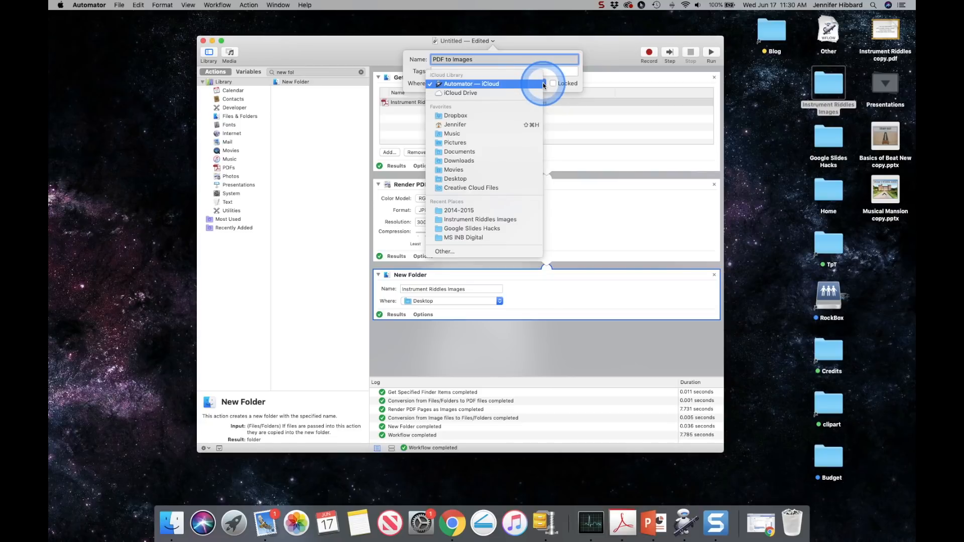
{"action": "left_click", "coordinate": [465, 179]}
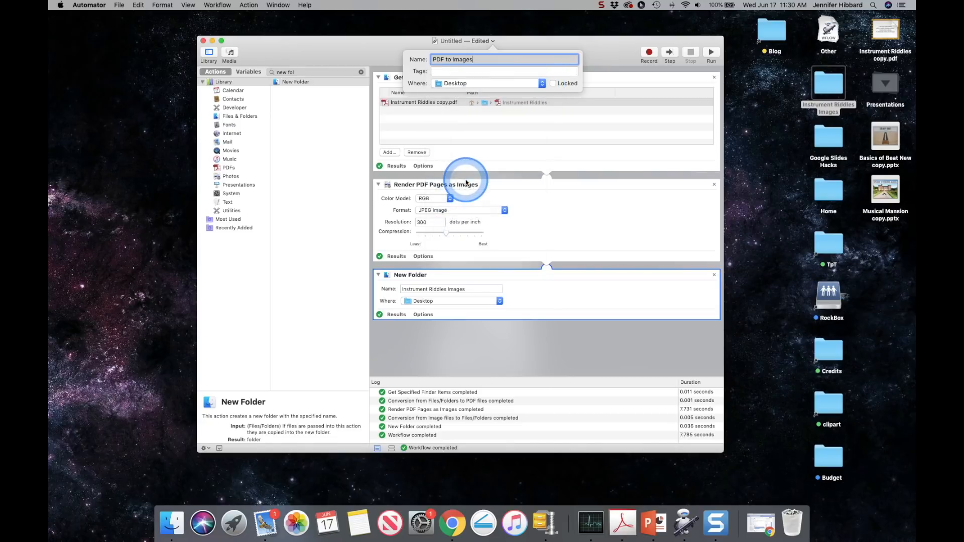
{"action": "left_click", "coordinate": [557, 127]}
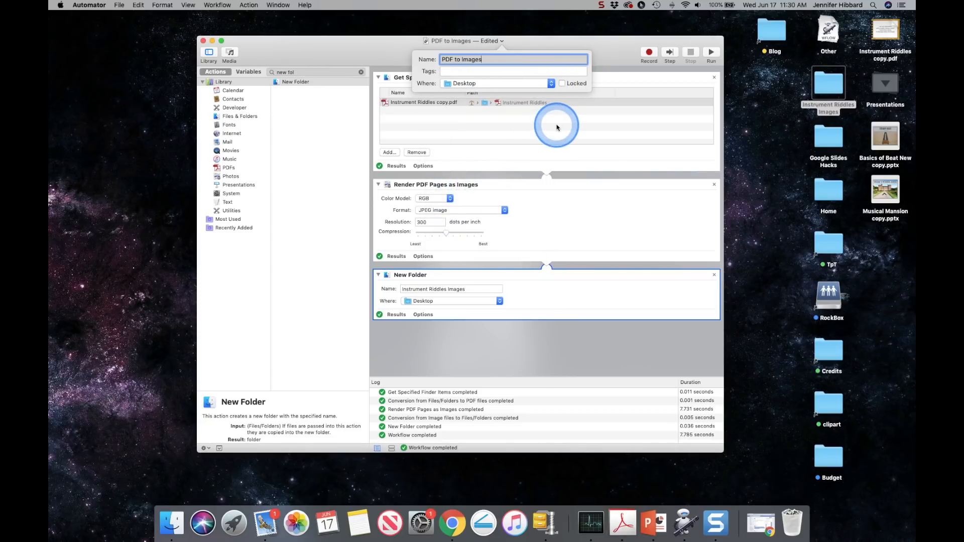
{"action": "key", "text": "Return"}
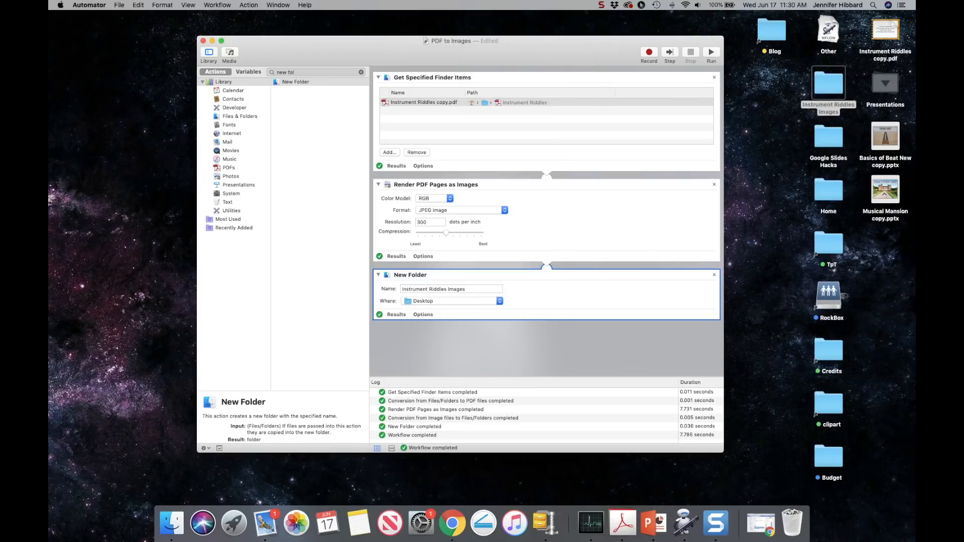
Close the workflow window and expand the Other stack on the desktop to locate the PDF to Images file
{"action": "left_click", "coordinate": [203, 41]}
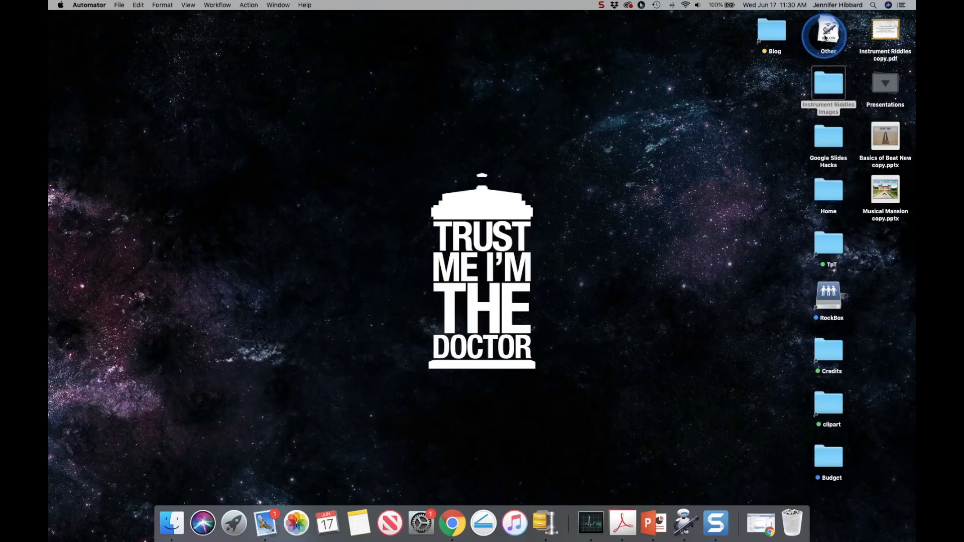
{"action": "left_click", "coordinate": [827, 84]}
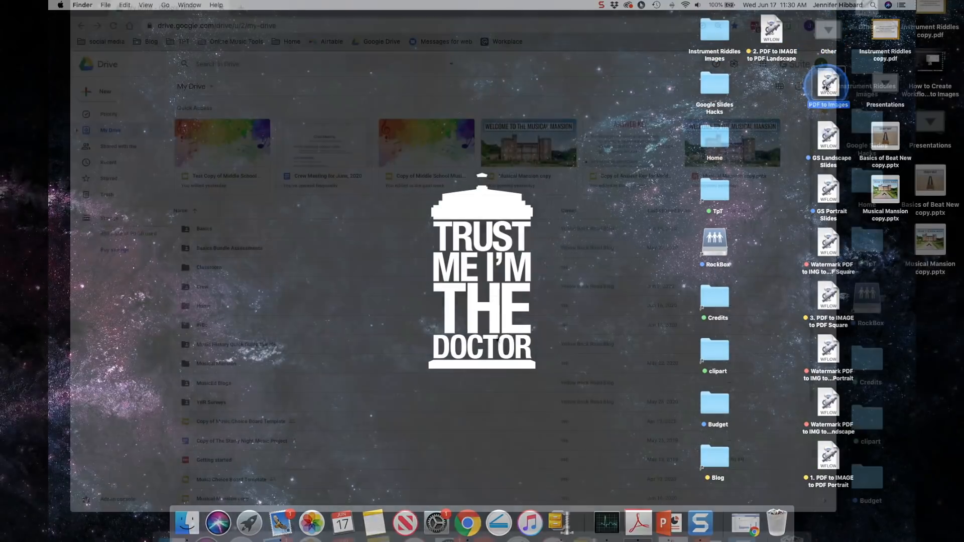
{"action": "left_click", "coordinate": [378, 271]}
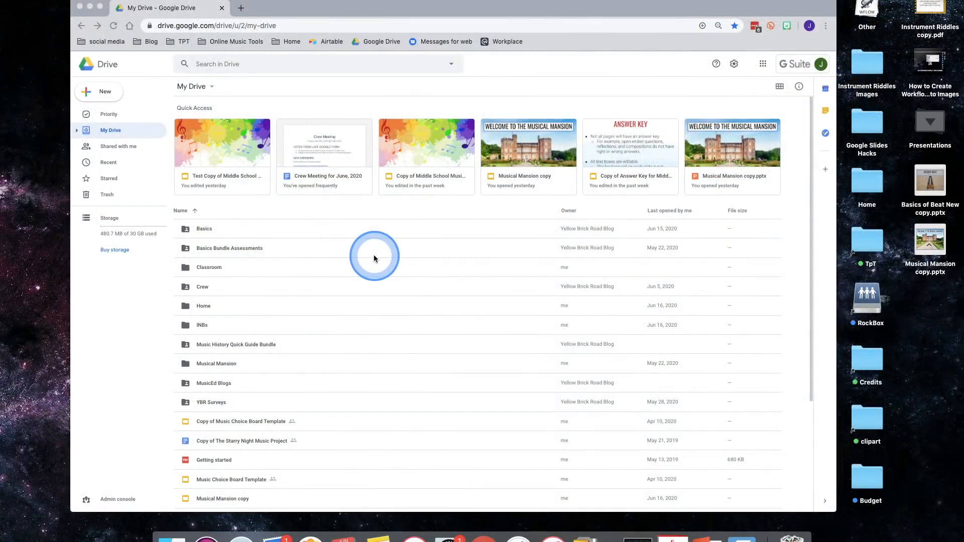
Switch to Google Drive and upload the Instrument Riddles Images folder from the desktop with all its files
{"action": "left_click", "coordinate": [375, 43]}
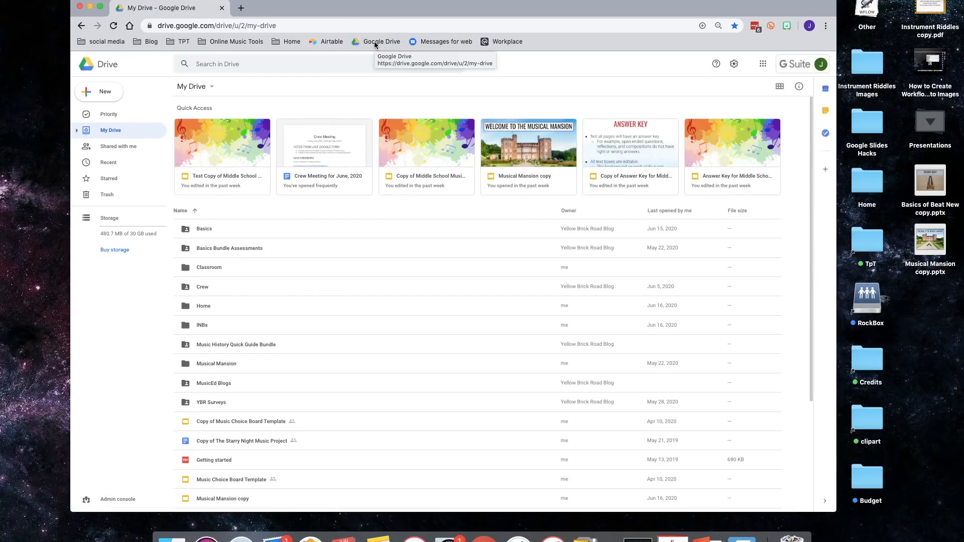
{"action": "left_click", "coordinate": [105, 94]}
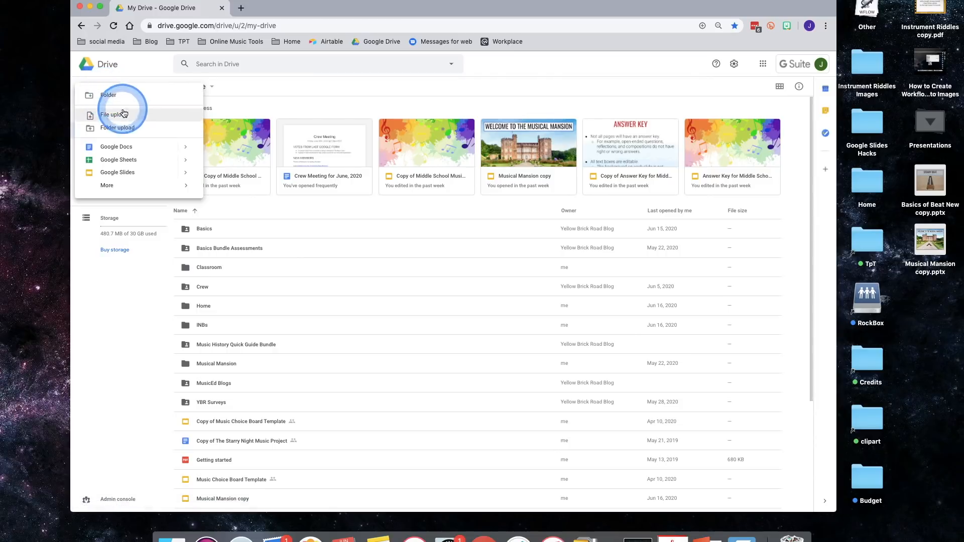
{"action": "left_click", "coordinate": [130, 132]}
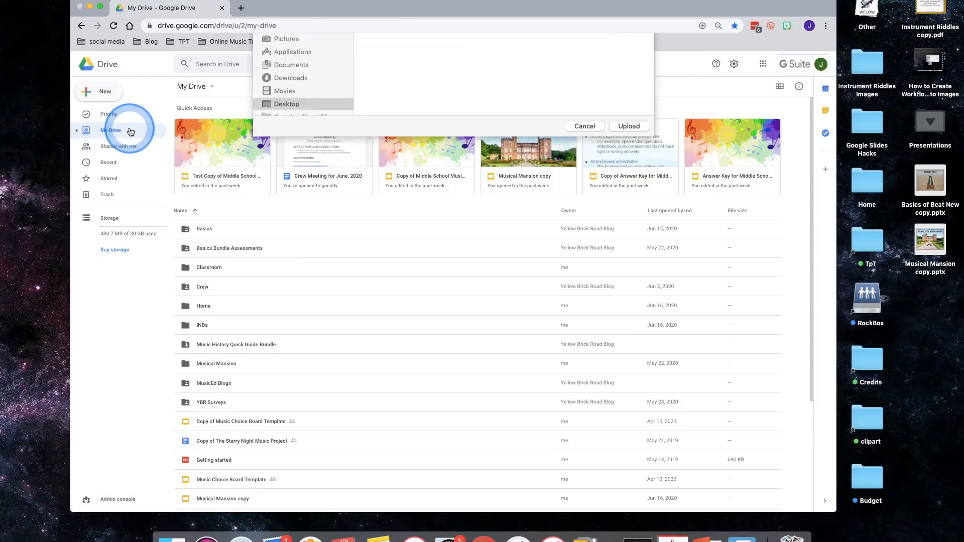
{"action": "scroll", "coordinate": [448, 171], "scroll_direction": "down", "scroll_amount": 3}
{"action": "left_click", "coordinate": [624, 120]}
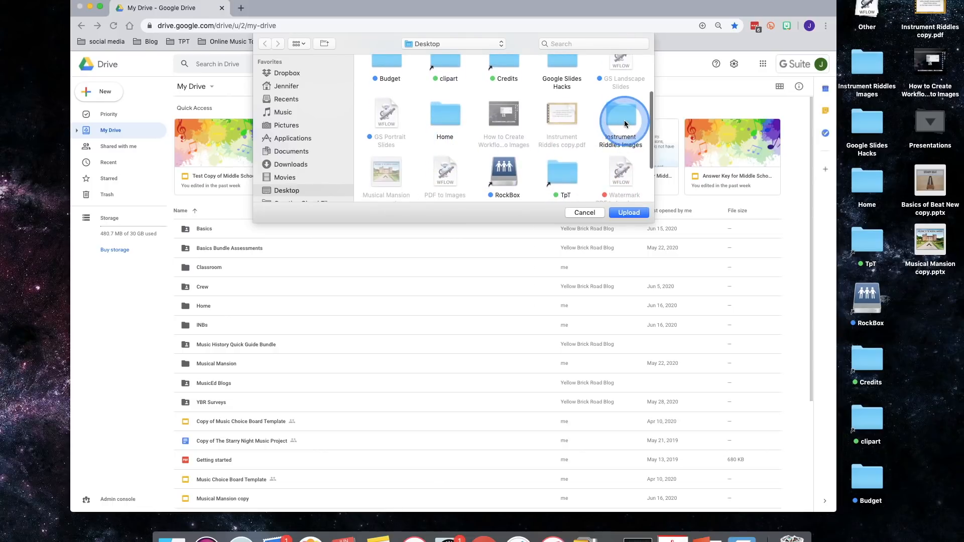
{"action": "left_click", "coordinate": [626, 213]}
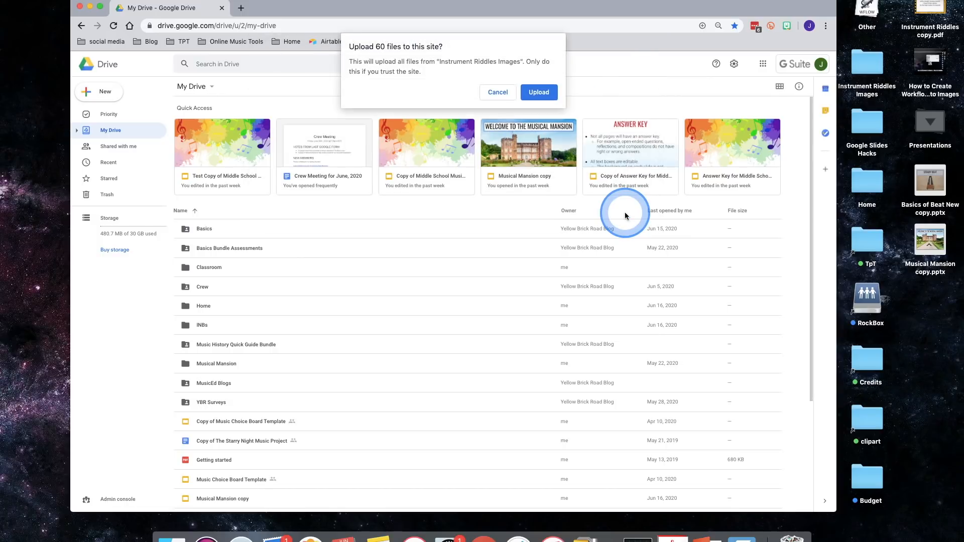
{"action": "left_click", "coordinate": [551, 93]}
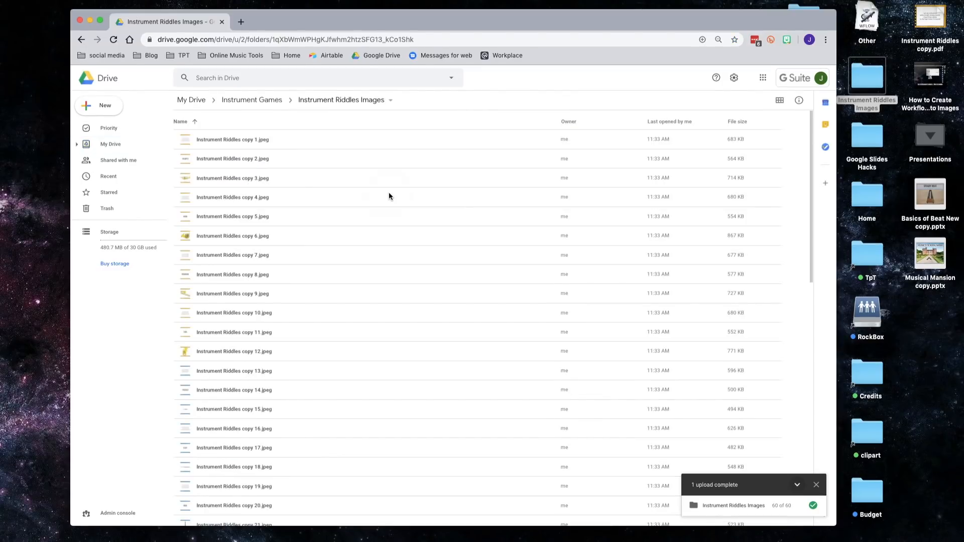
Create a blank Google Slides presentation inside the Instrument Riddles Images folder
{"action": "left_click", "coordinate": [100, 106]}
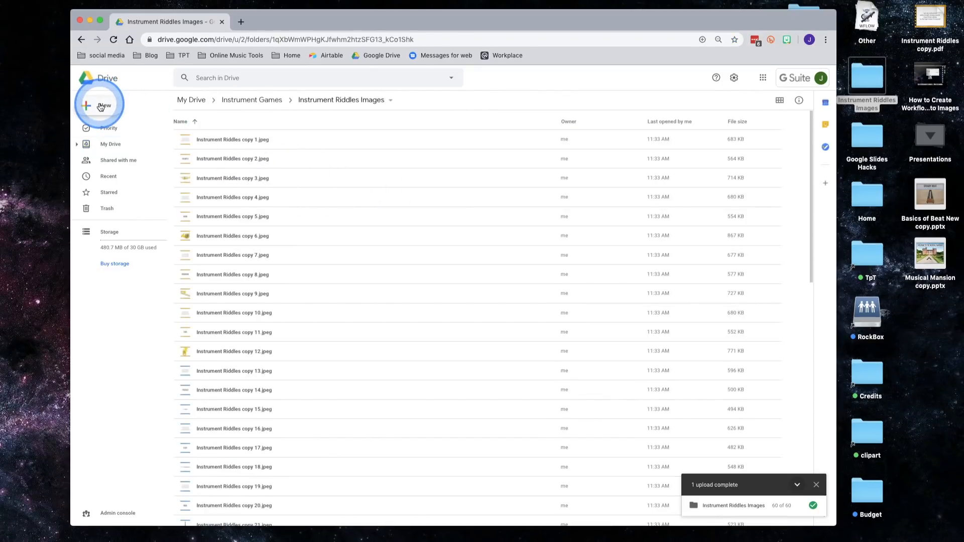
{"action": "left_click", "coordinate": [132, 187]}
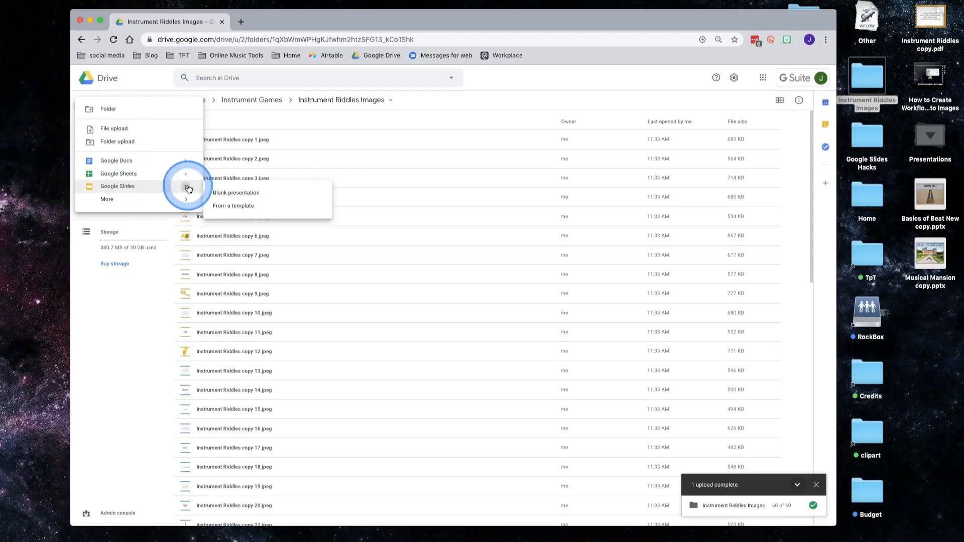
{"action": "left_click", "coordinate": [231, 194]}
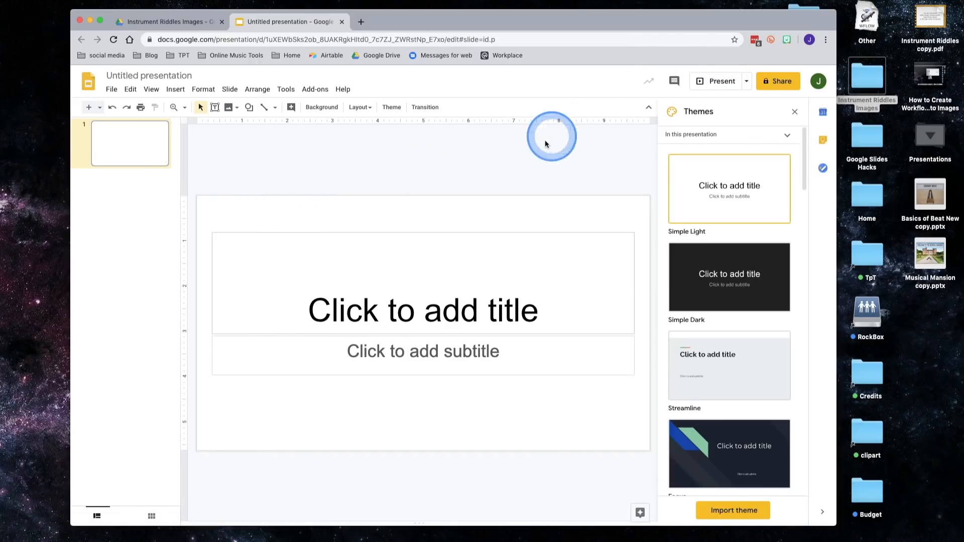
Delete the title and subtitle placeholders from the first slide and close the theme chooser
{"action": "left_click", "coordinate": [500, 234]}
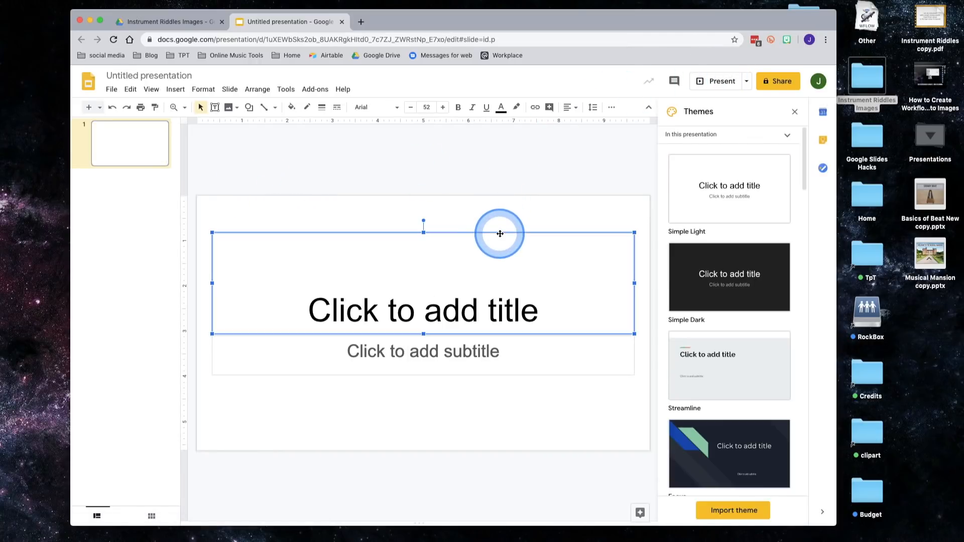
{"action": "key", "text": "ctrl+a"}
{"action": "key", "text": "Delete"}
{"action": "left_click", "coordinate": [676, 150]}
{"action": "left_click", "coordinate": [796, 114]}
{"action": "left_click", "coordinate": [427, 225]}
{"action": "left_click", "coordinate": [357, 207]}
{"action": "left_click", "coordinate": [302, 201]}
{"action": "left_click", "coordinate": [246, 184]}
{"action": "left_click", "coordinate": [145, 138]}
Rename the presentation as "Instrument Riddles"
{"action": "left_click", "coordinate": [146, 77]}
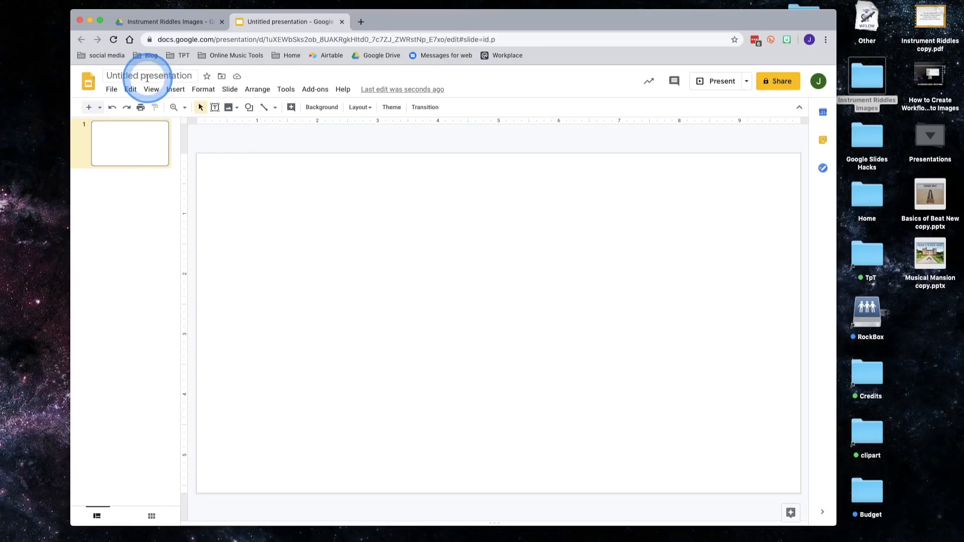
{"action": "type", "text": "Inst"}
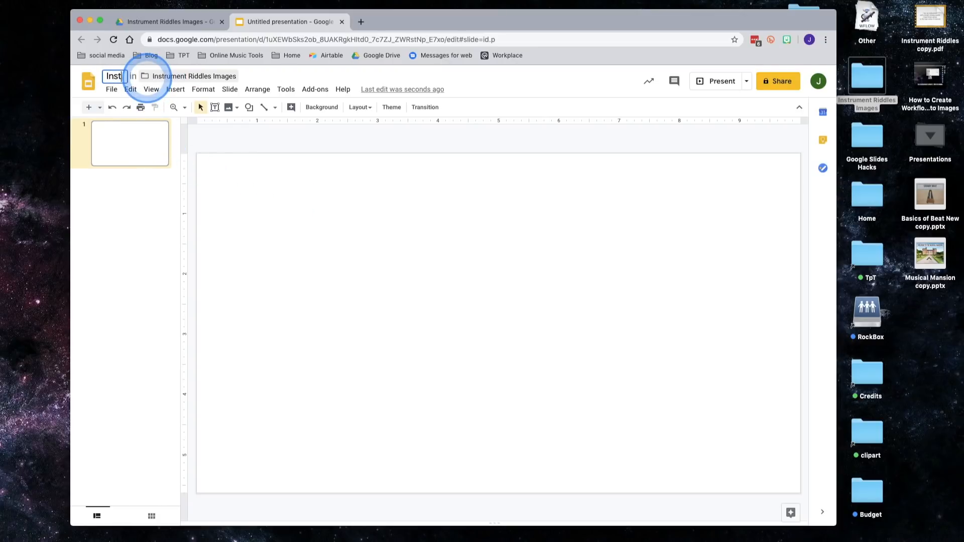
{"action": "type", "text": "rument Riddles"}
{"action": "key", "text": "Return"}
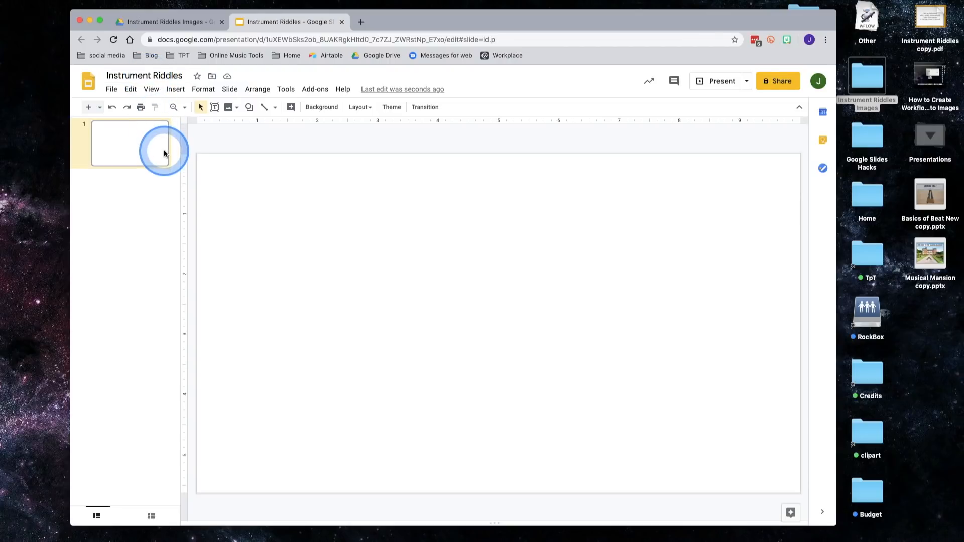
Change the presentation's page setup to Standard 4:3
{"action": "left_click", "coordinate": [112, 90]}
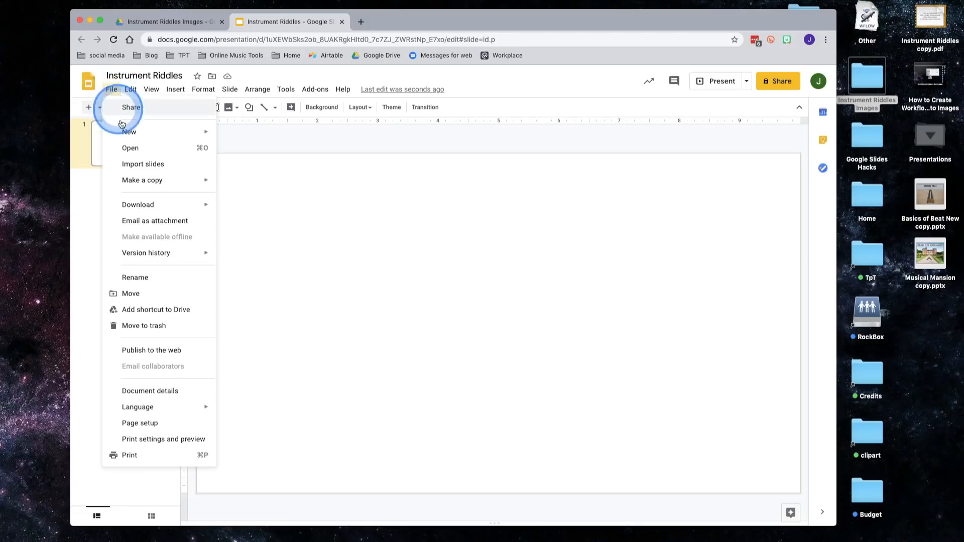
{"action": "left_click", "coordinate": [154, 423]}
{"action": "left_click", "coordinate": [446, 287]}
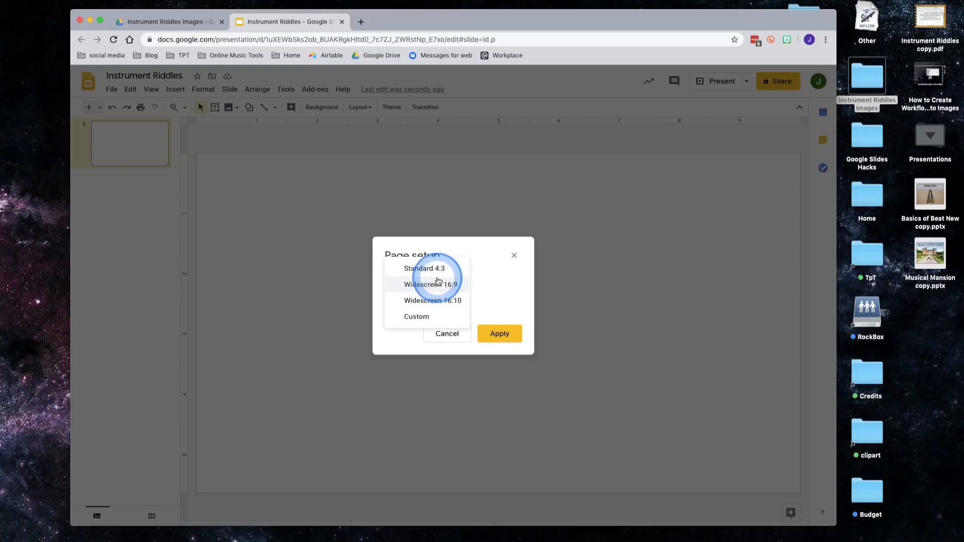
{"action": "left_click", "coordinate": [437, 273]}
{"action": "left_click", "coordinate": [498, 341]}
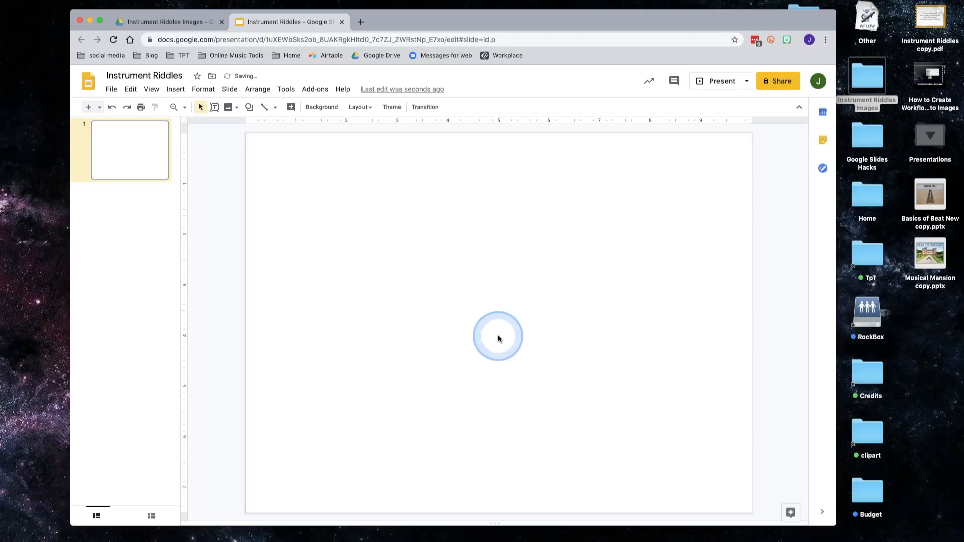
{"action": "left_click", "coordinate": [374, 210]}
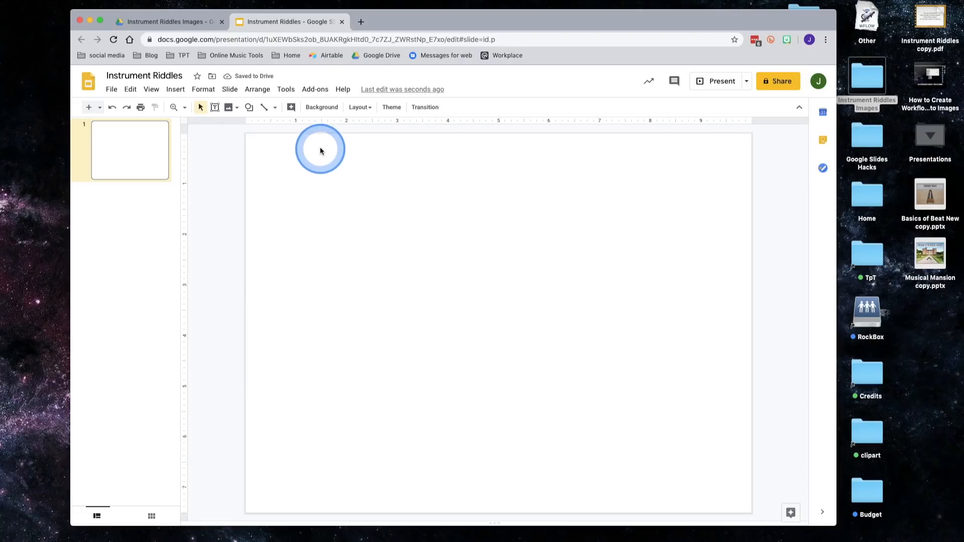
Set the first slide's background to the first riddle image from the Instrument Games > Instrument Riddles Images folder in Google Drive
{"action": "left_click", "coordinate": [323, 111]}
{"action": "left_click", "coordinate": [477, 301]}
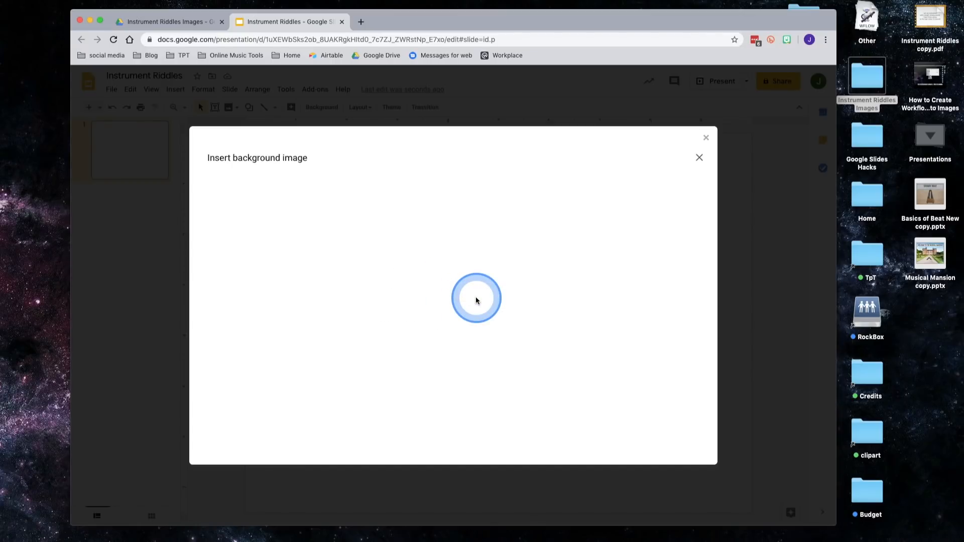
{"action": "left_click", "coordinate": [406, 189]}
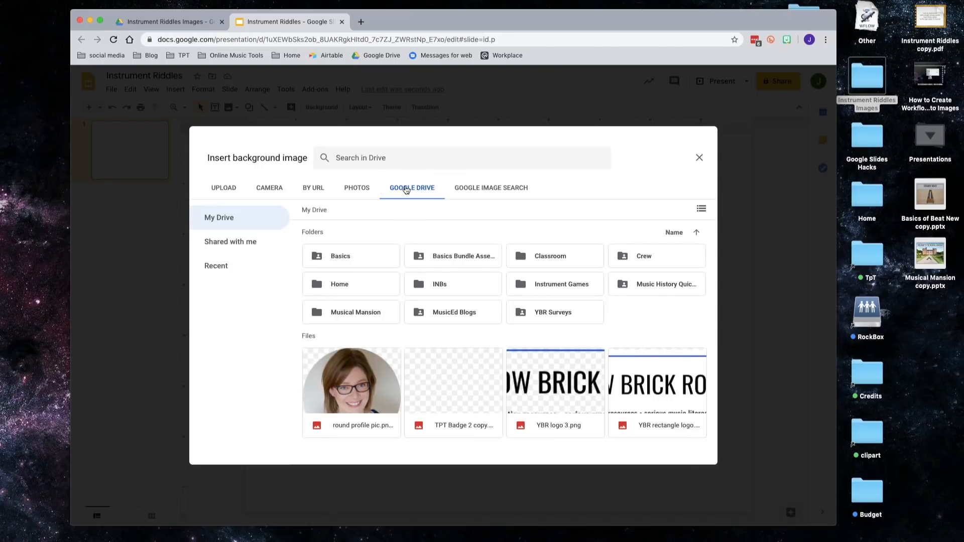
{"action": "double_click", "coordinate": [551, 288]}
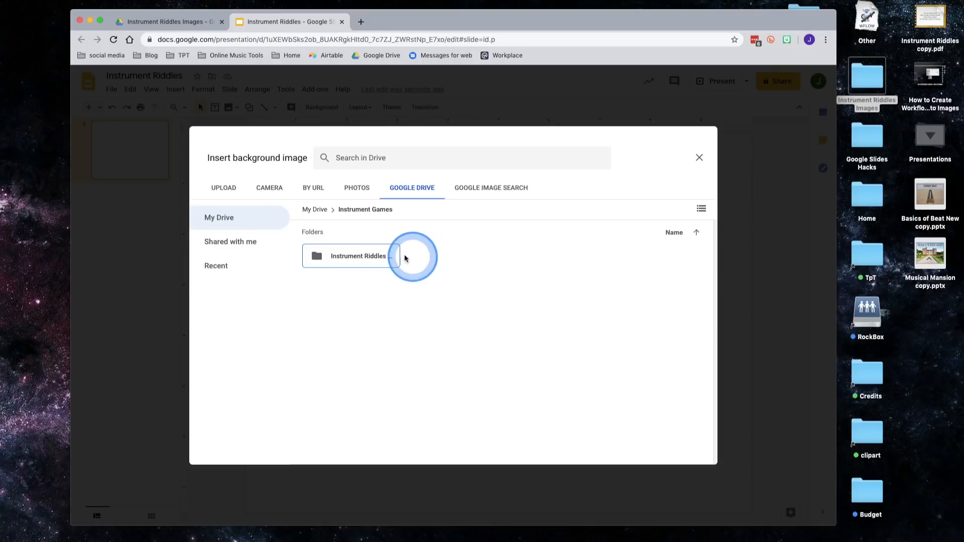
{"action": "double_click", "coordinate": [366, 257]}
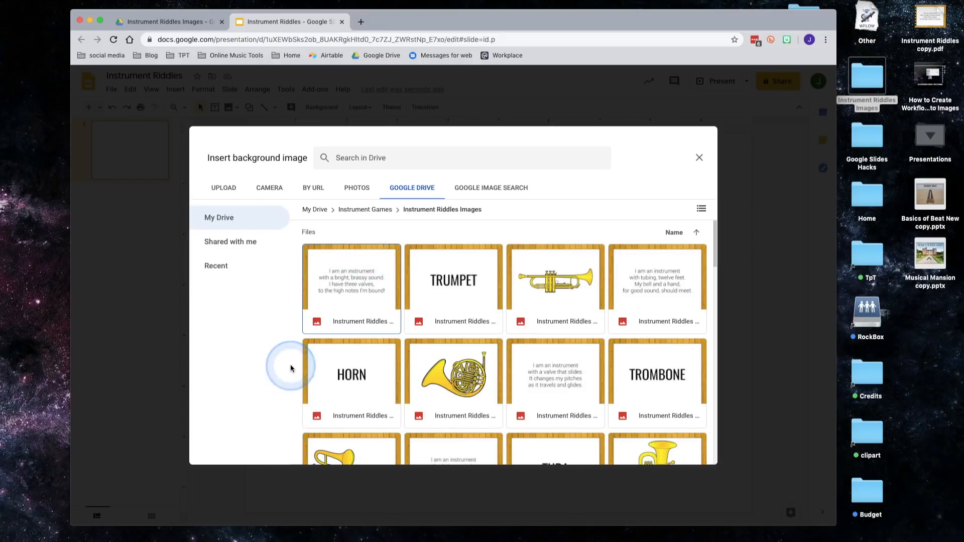
{"action": "scroll", "coordinate": [352, 366], "scroll_direction": "down", "scroll_amount": 3}
{"action": "scroll", "coordinate": [361, 363], "scroll_direction": "down", "scroll_amount": 5}
{"action": "scroll", "coordinate": [360, 364], "scroll_direction": "up", "scroll_amount": 10}
{"action": "left_click", "coordinate": [357, 289]}
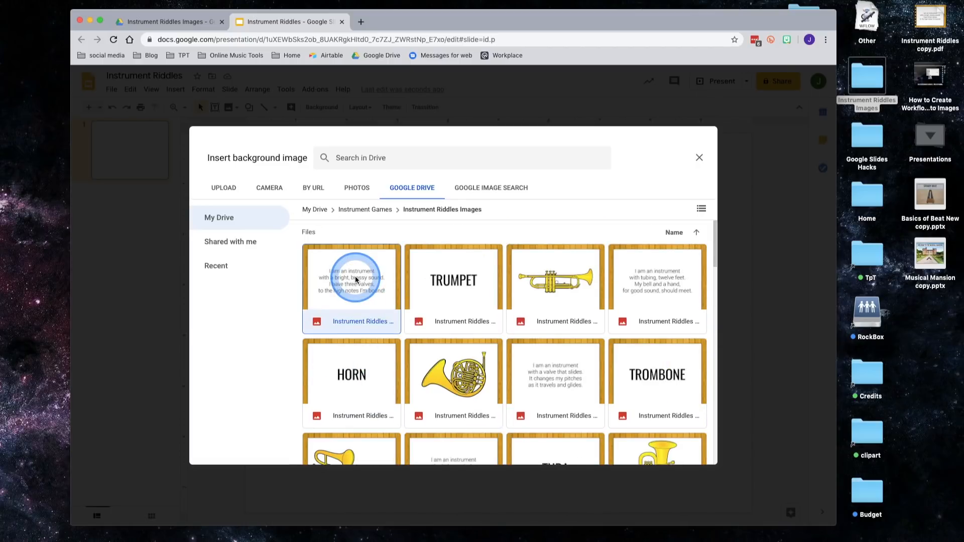
{"action": "left_click", "coordinate": [537, 322]}
{"action": "left_click", "coordinate": [690, 452]}
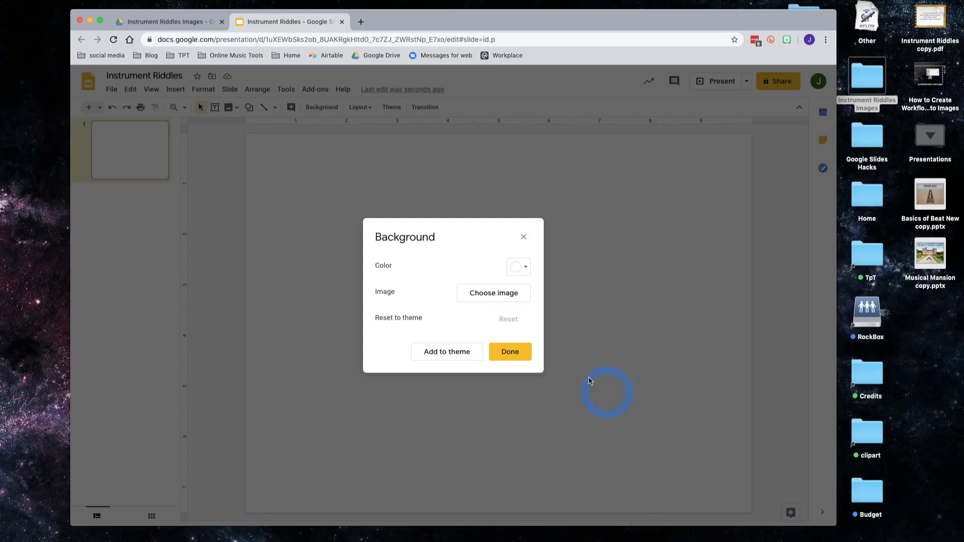
{"action": "left_click", "coordinate": [511, 352]}
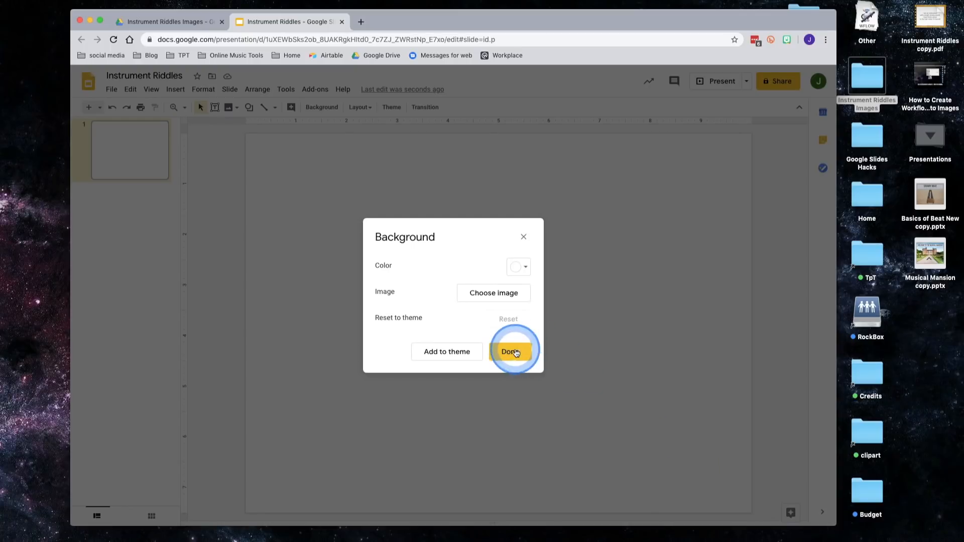
{"action": "left_click", "coordinate": [464, 351]}
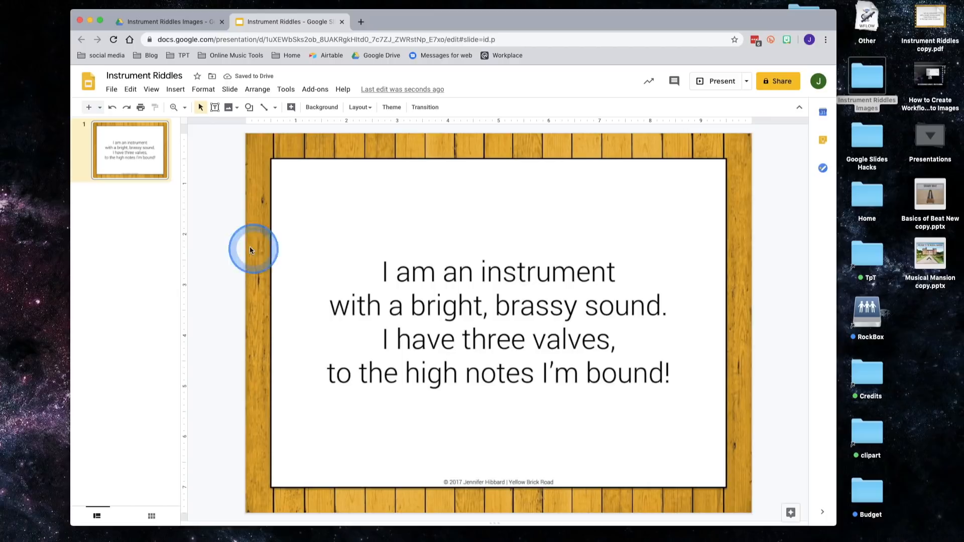
Add a new slide below the riddle slide and select its body text placeholder
{"action": "right_click", "coordinate": [150, 187]}
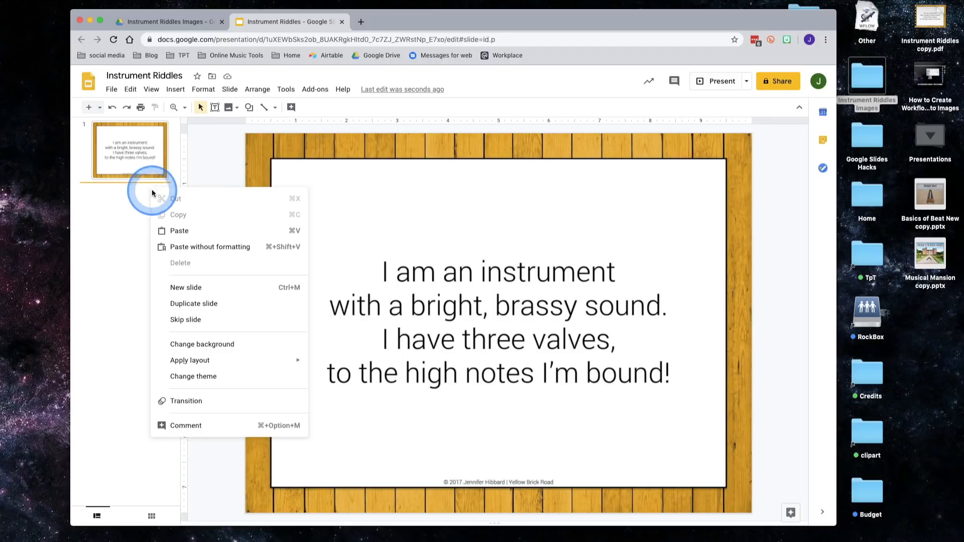
{"action": "left_click", "coordinate": [289, 291]}
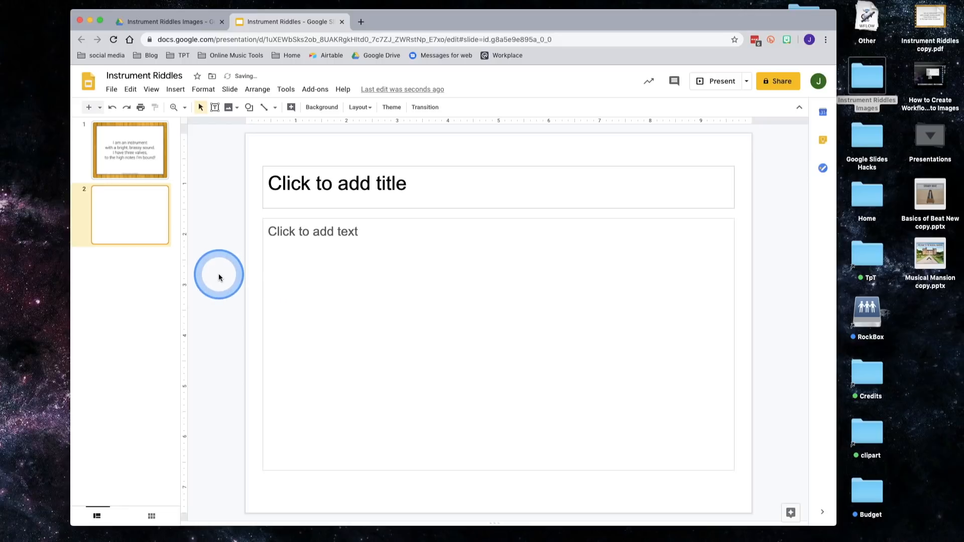
{"action": "left_click", "coordinate": [288, 221]}
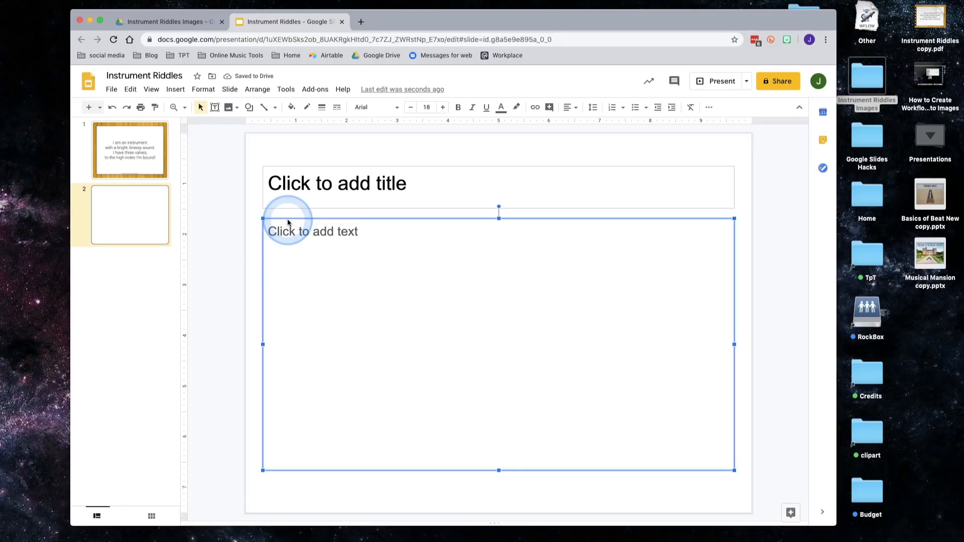